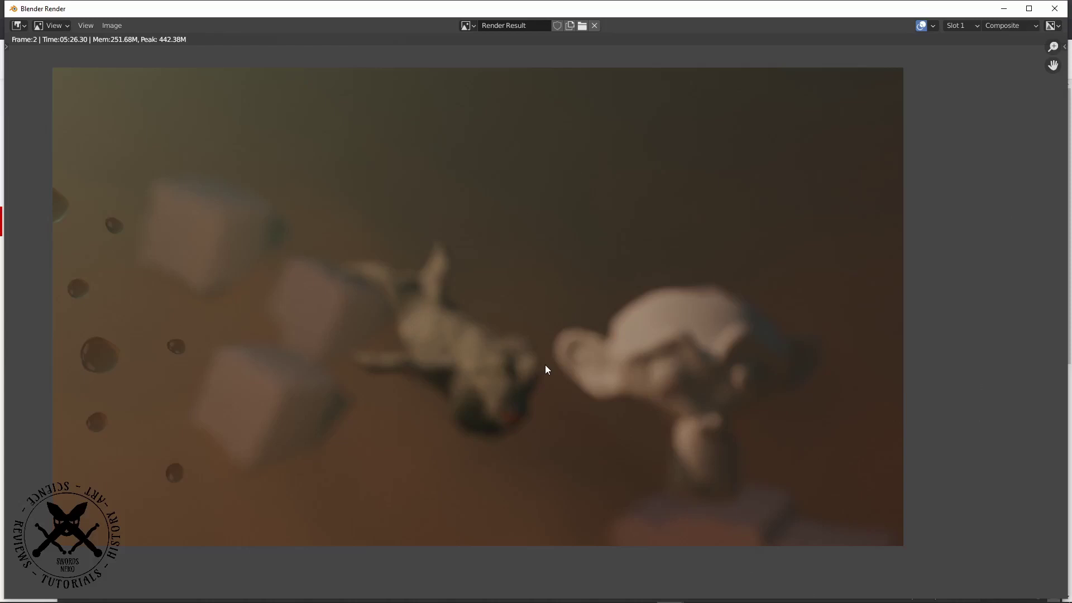
Step: Examine the finished underwater render up close and close the render result
{"action": "scroll", "coordinate": [530, 357], "scroll_direction": "down", "scroll_amount": 1}
{"action": "middle_click_drag", "start_coordinate": [518, 351], "coordinate": [571, 376]}
{"action": "scroll", "coordinate": [536, 354], "scroll_direction": "up", "scroll_amount": 1}
{"action": "scroll", "coordinate": [593, 389], "scroll_direction": "up", "scroll_amount": 1}
{"action": "scroll", "coordinate": [593, 389], "scroll_direction": "down", "scroll_amount": 1}
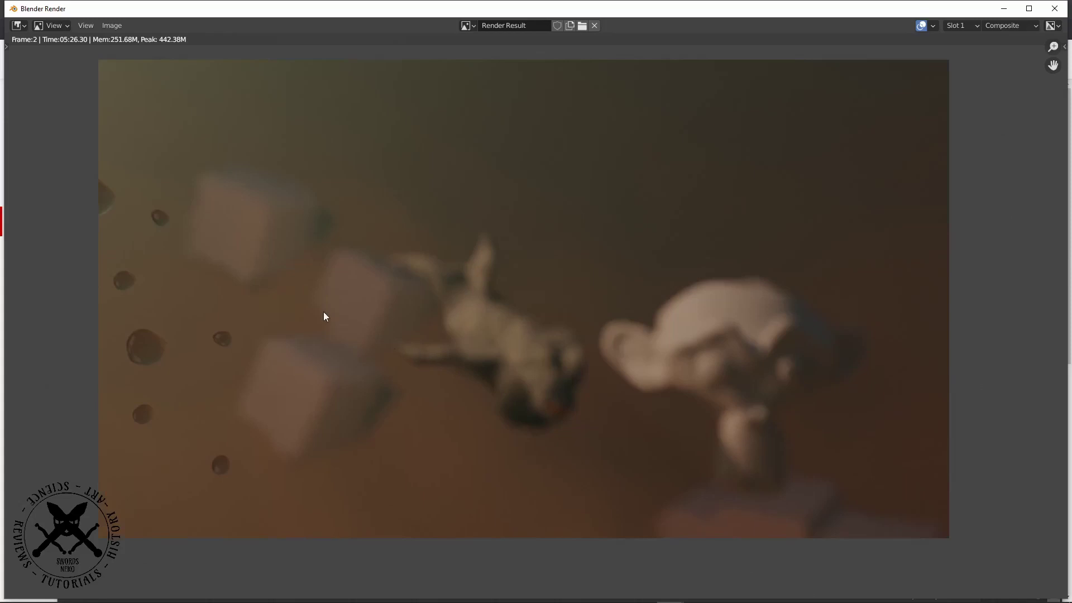
{"action": "middle_click_drag", "start_coordinate": [311, 305], "coordinate": [307, 309]}
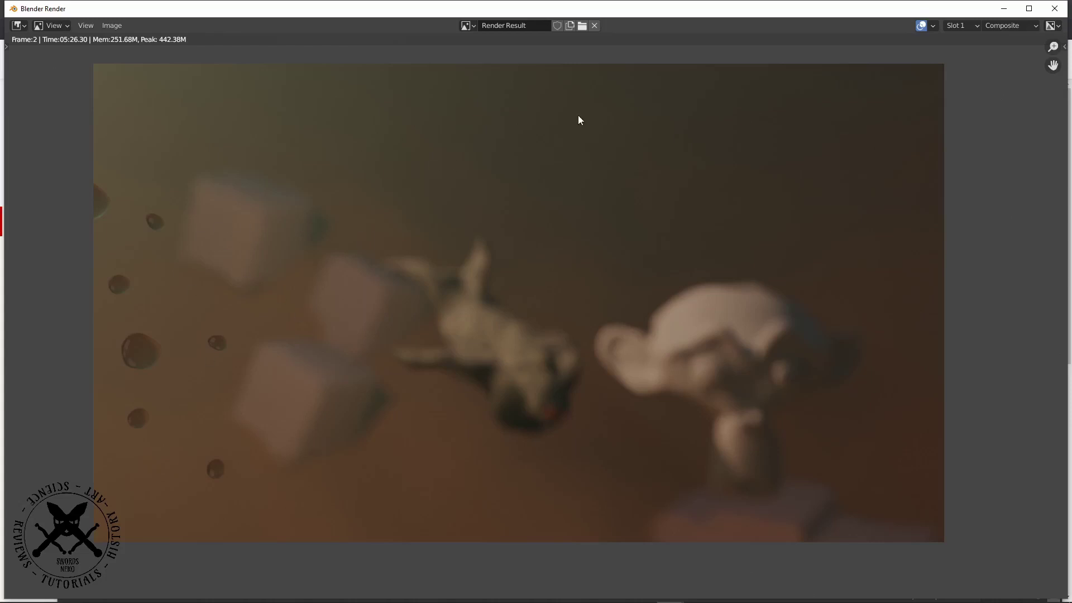
{"action": "key", "text": "Escape"}
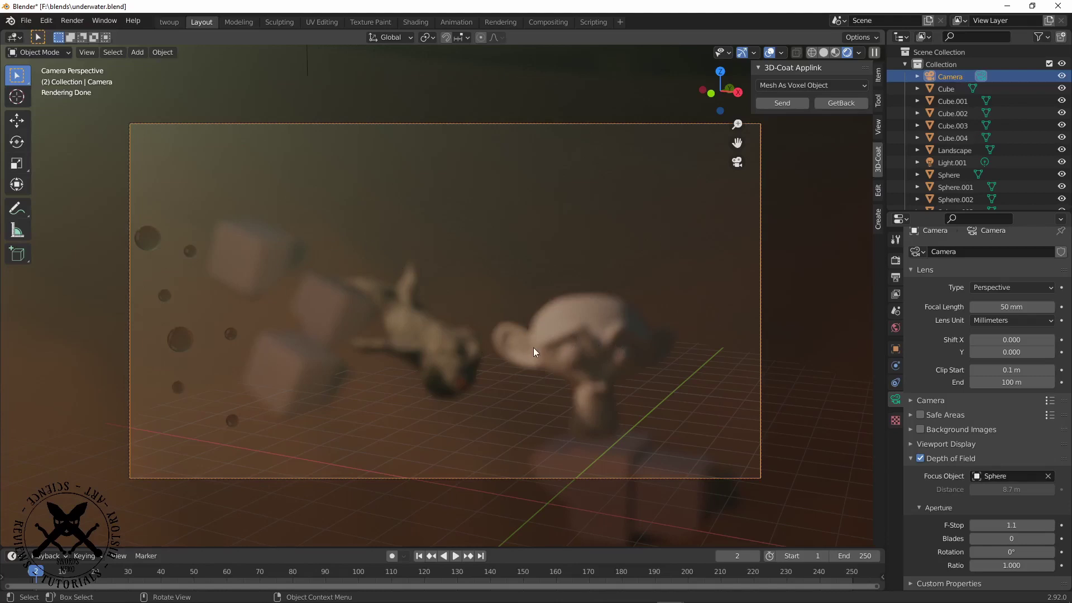
Step: Switch the scene's render engine from Cycles to Eevee and clear the object selection
{"action": "left_click", "coordinate": [569, 358]}
{"action": "left_click", "coordinate": [895, 260]}
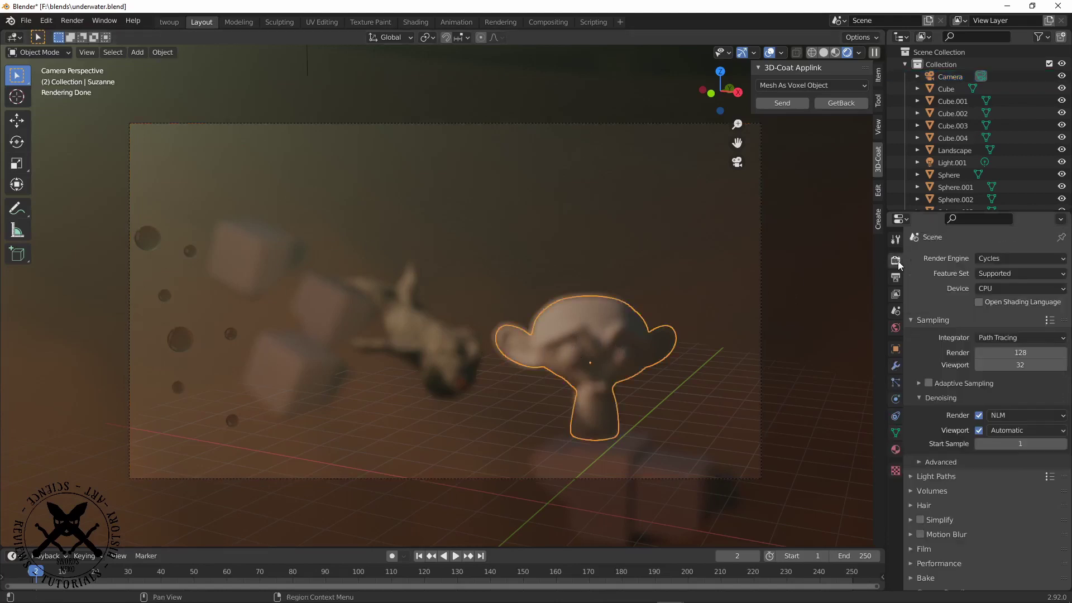
{"action": "left_click", "coordinate": [998, 258]}
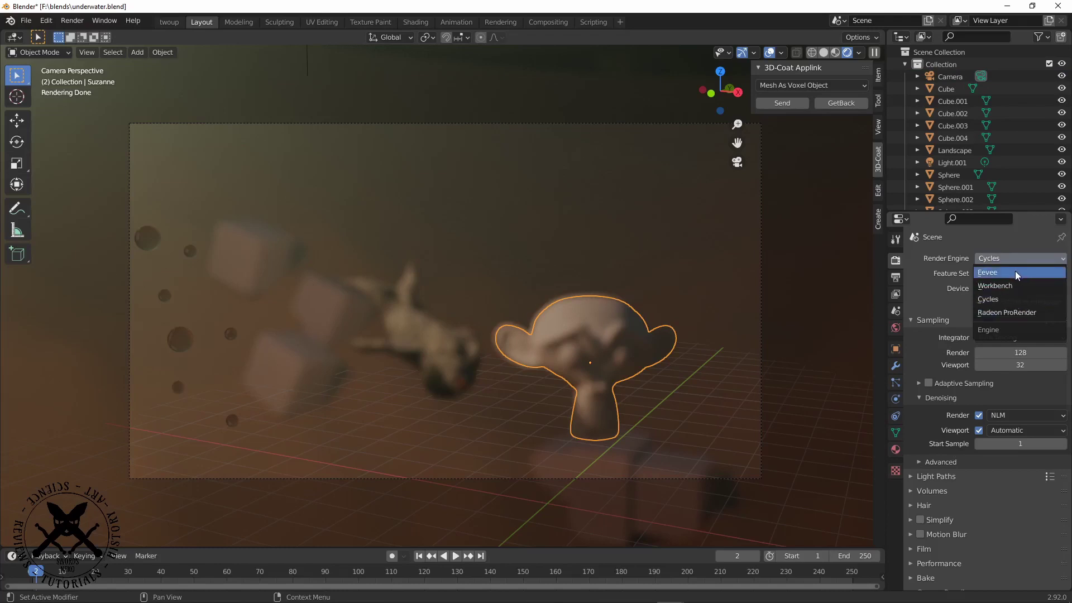
{"action": "key", "text": "Return"}
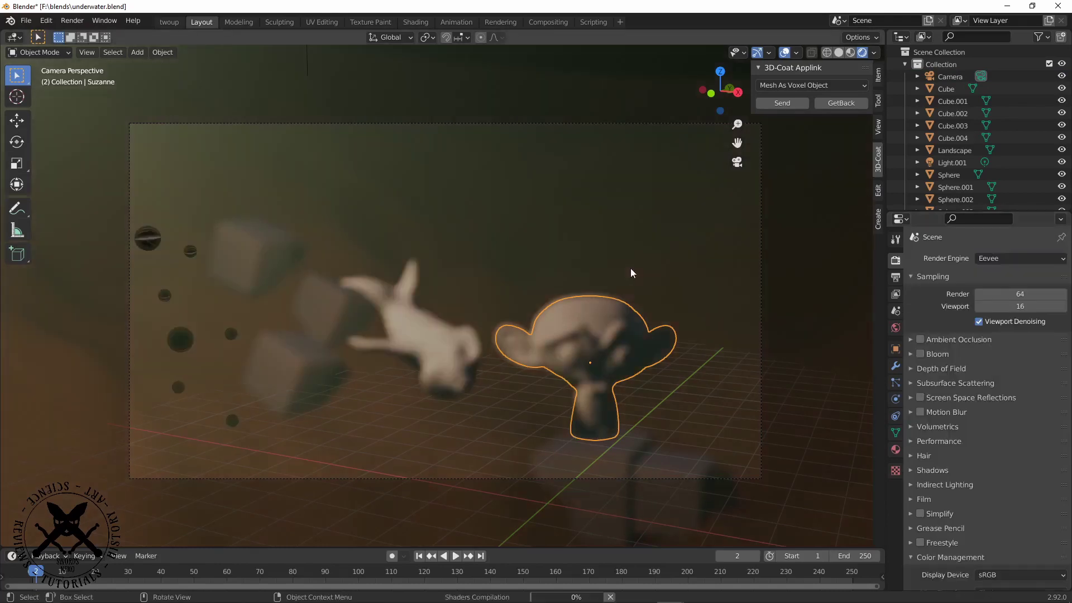
{"action": "left_click", "coordinate": [665, 307]}
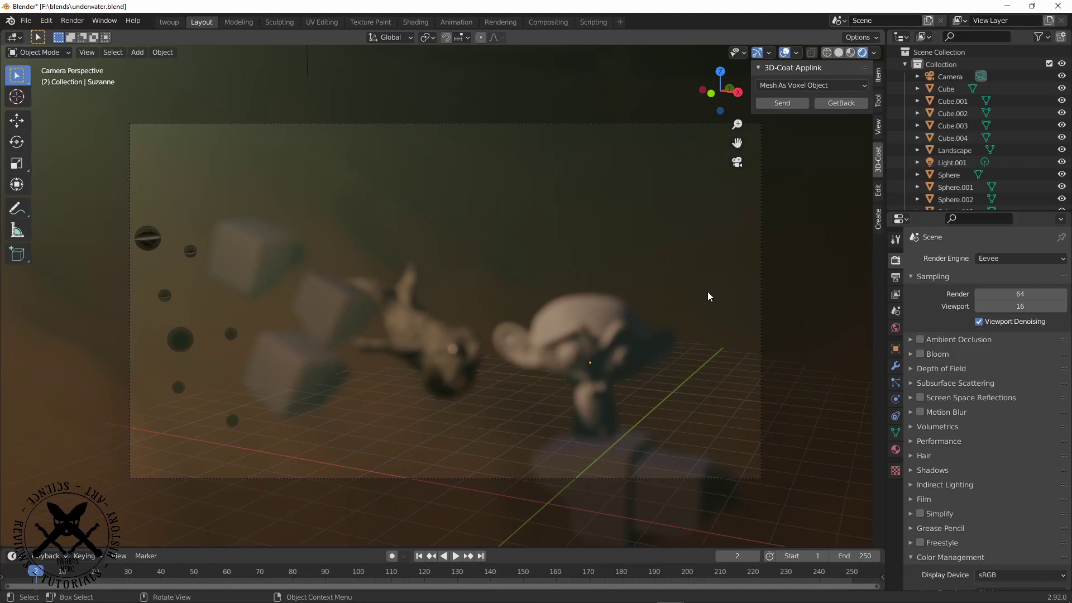
Step: Examine the cubes, the swimming figure and the monkey head from outside the camera view, leaving nothing selected
{"action": "middle_click_drag", "start_coordinate": [707, 296], "coordinate": [605, 337]}
{"action": "left_click", "coordinate": [256, 244]}
{"action": "left_click", "coordinate": [472, 290]}
{"action": "left_click", "coordinate": [512, 274]}
{"action": "left_click_drag", "start_coordinate": [605, 337], "coordinate": [619, 359]}
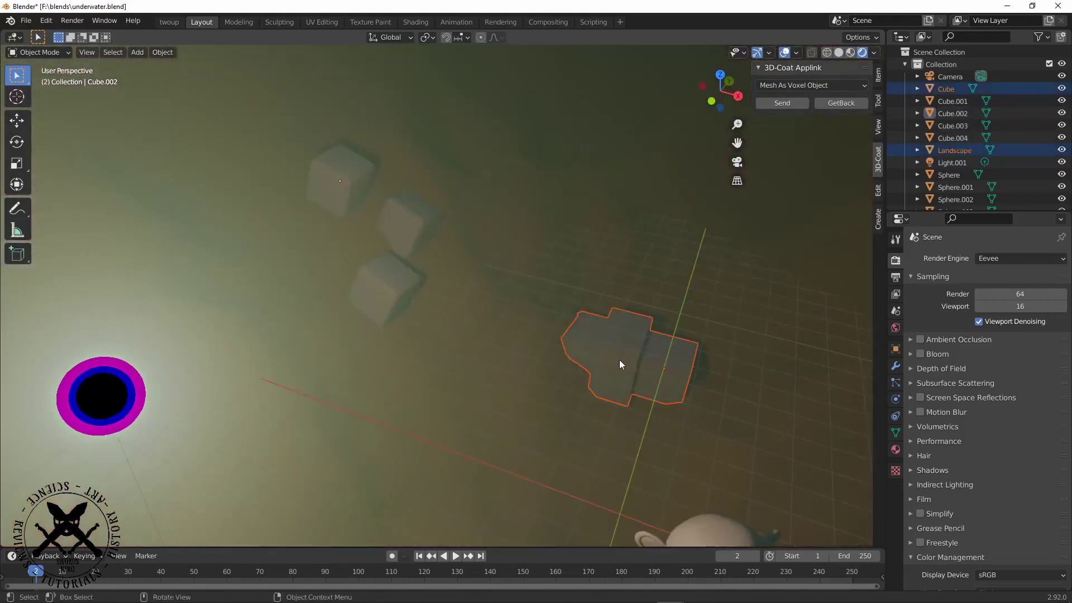
{"action": "middle_click_drag", "start_coordinate": [618, 360], "coordinate": [434, 256]}
{"action": "scroll", "coordinate": [454, 311], "scroll_direction": "down", "scroll_amount": 3}
{"action": "left_click", "coordinate": [438, 230]}
{"action": "scroll", "coordinate": [419, 290], "scroll_direction": "down", "scroll_amount": 8}
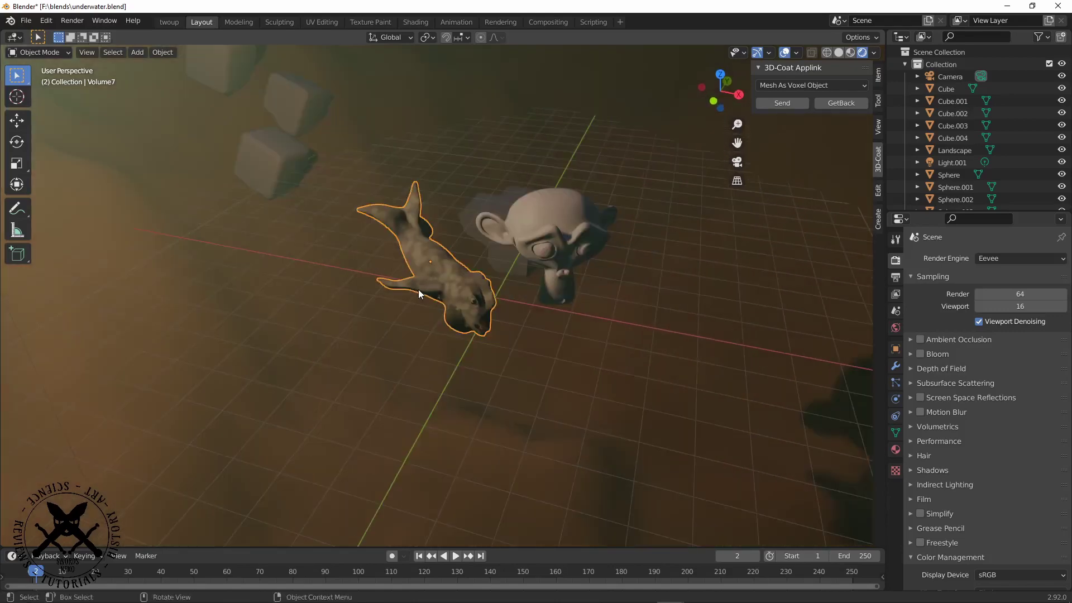
{"action": "key", "text": "a"}
{"action": "key", "text": "a"}
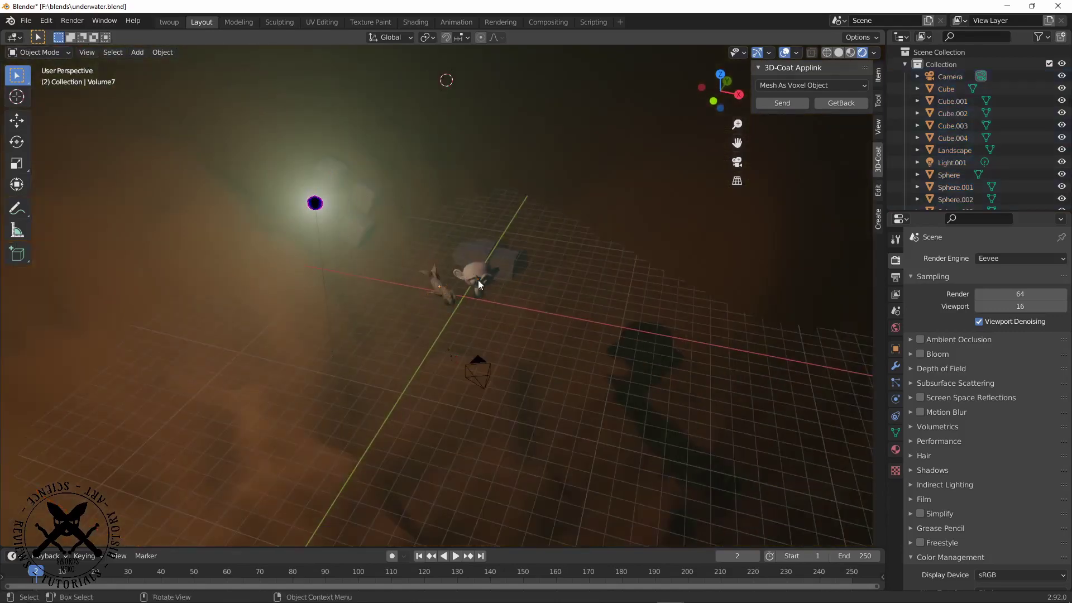
Step: Inspect the whole landscape, the light source and the object layout from several angles
{"action": "middle_click_drag", "start_coordinate": [478, 280], "coordinate": [346, 302]}
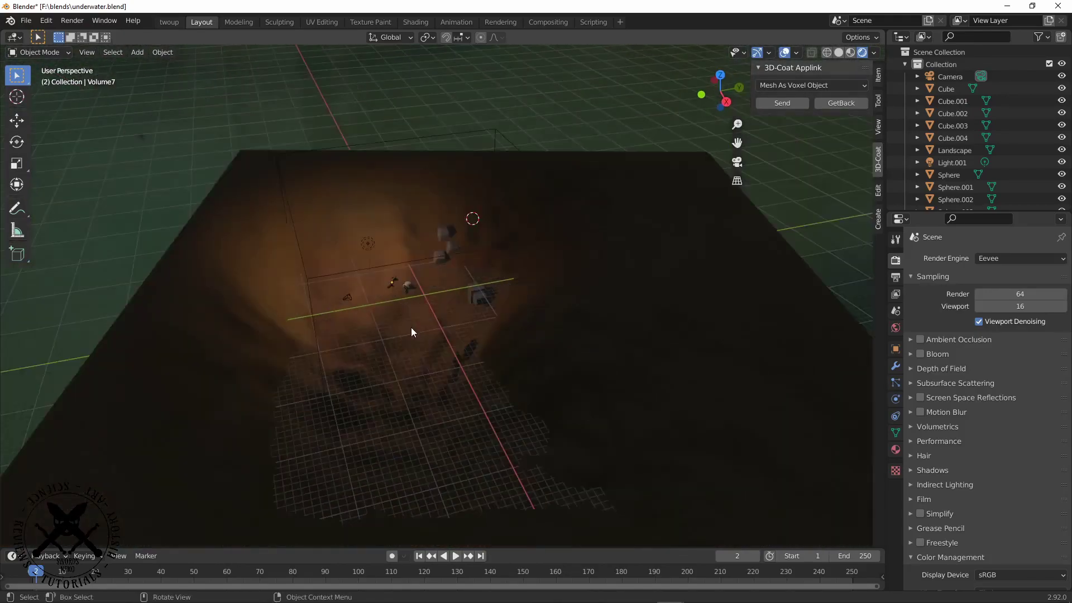
{"action": "middle_click_drag", "start_coordinate": [411, 328], "coordinate": [339, 391]}
{"action": "scroll", "coordinate": [470, 384], "scroll_direction": "up", "scroll_amount": 2}
{"action": "scroll", "coordinate": [339, 391], "scroll_direction": "up", "scroll_amount": 2}
{"action": "middle_click_drag", "start_coordinate": [471, 371], "coordinate": [330, 385], "text": "shift"}
{"action": "scroll", "coordinate": [503, 344], "scroll_direction": "up", "scroll_amount": 1}
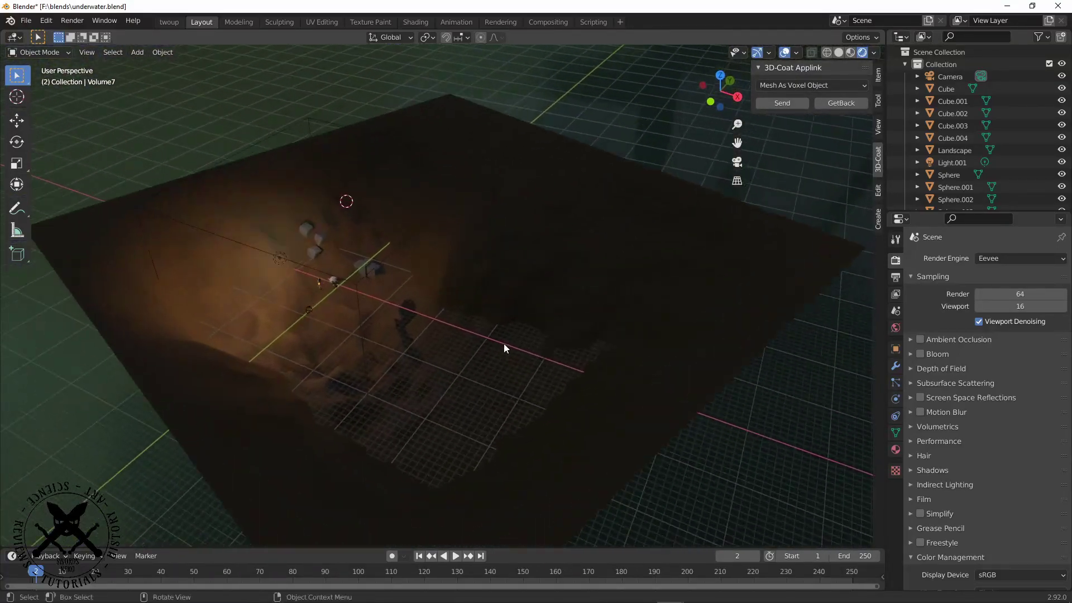
{"action": "scroll", "coordinate": [380, 310], "scroll_direction": "down", "scroll_amount": 1}
{"action": "middle_click_drag", "start_coordinate": [367, 319], "coordinate": [498, 326]}
{"action": "scroll", "coordinate": [363, 365], "scroll_direction": "down", "scroll_amount": 3}
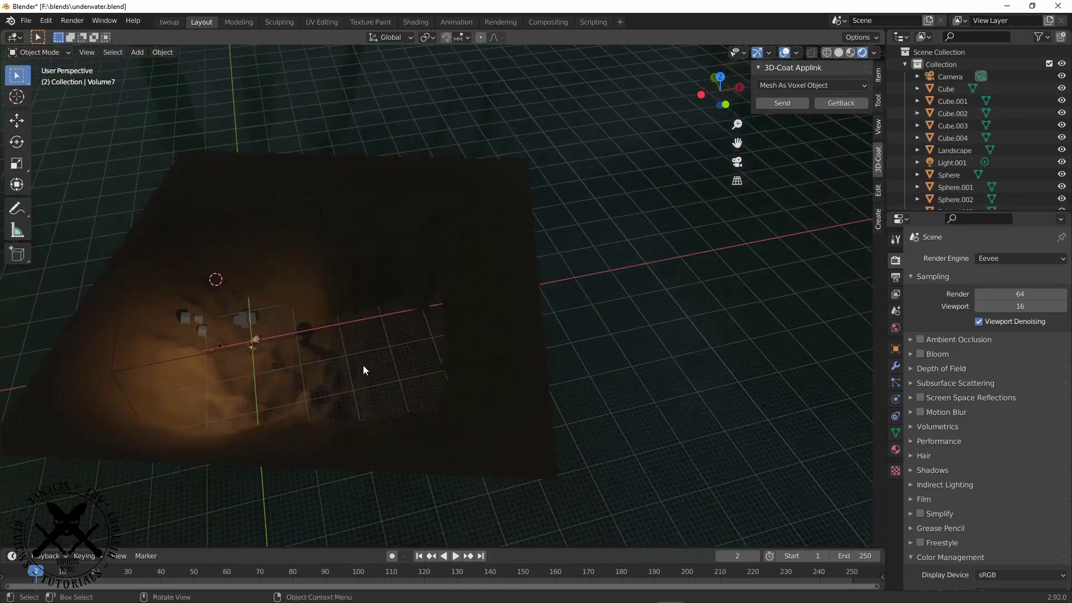
{"action": "scroll", "coordinate": [508, 383], "scroll_direction": "up", "scroll_amount": 3}
{"action": "middle_click_drag", "start_coordinate": [363, 365], "coordinate": [499, 407], "text": "shift"}
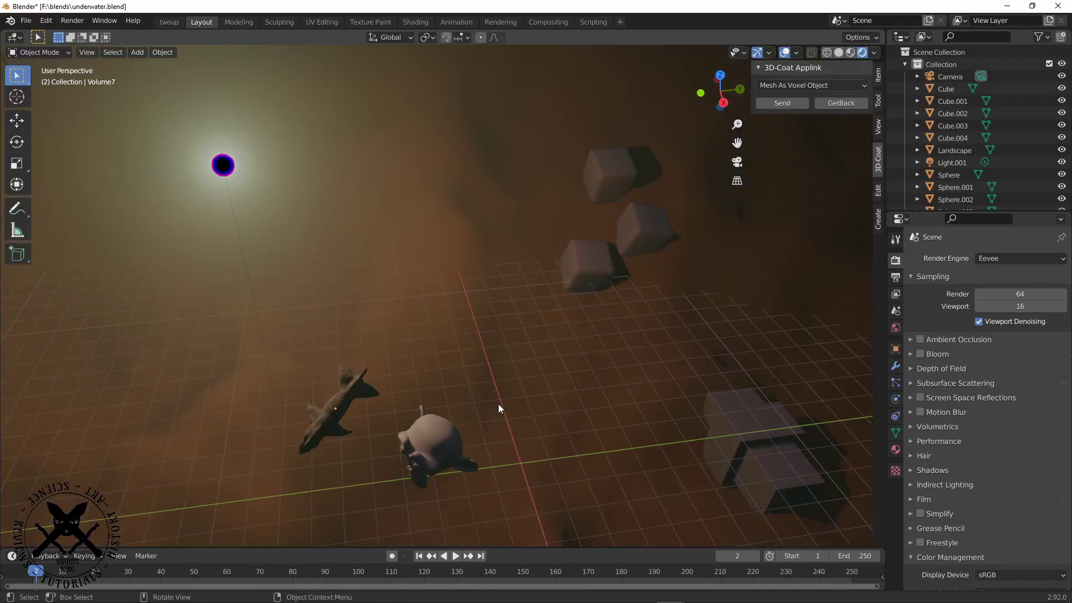
{"action": "middle_click_drag", "start_coordinate": [498, 404], "coordinate": [538, 375]}
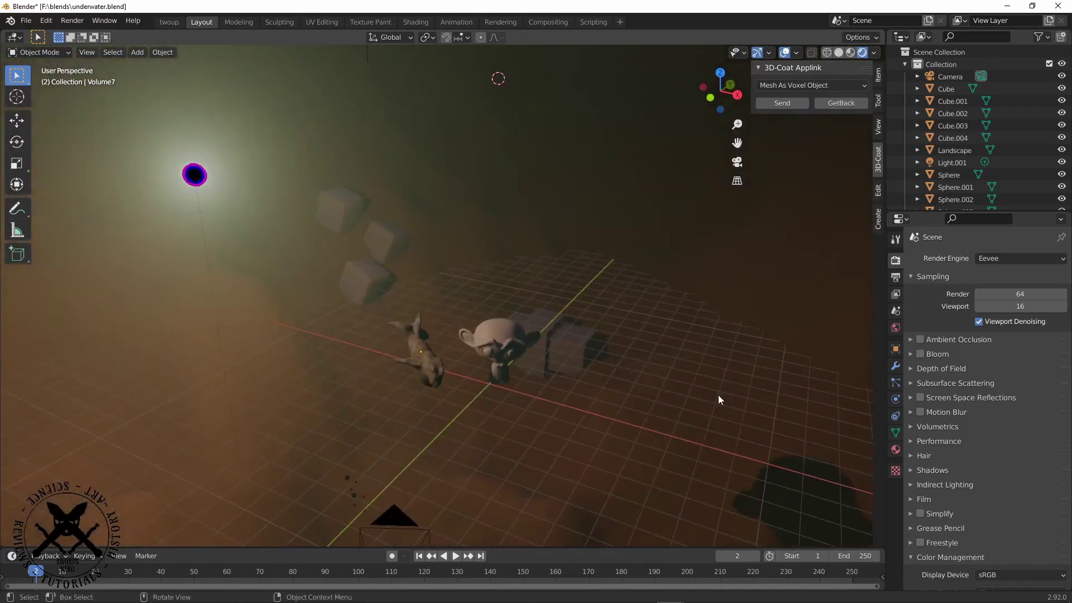
Step: Show the world's surface settings to review the environment image and its strength against the scene
{"action": "left_click", "coordinate": [895, 328]}
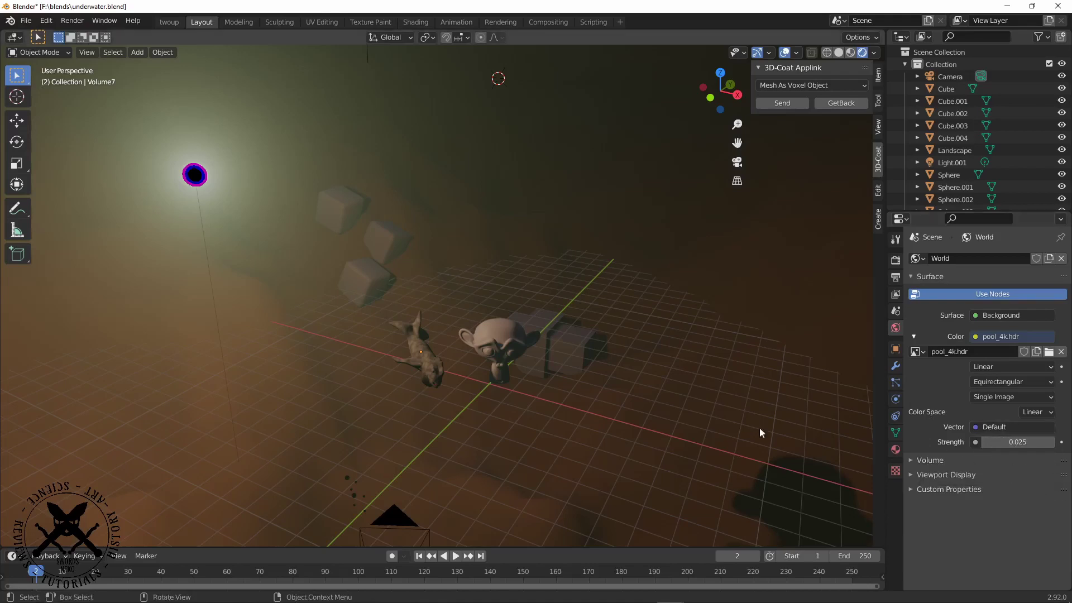
{"action": "middle_click_drag", "start_coordinate": [539, 337], "coordinate": [440, 307]}
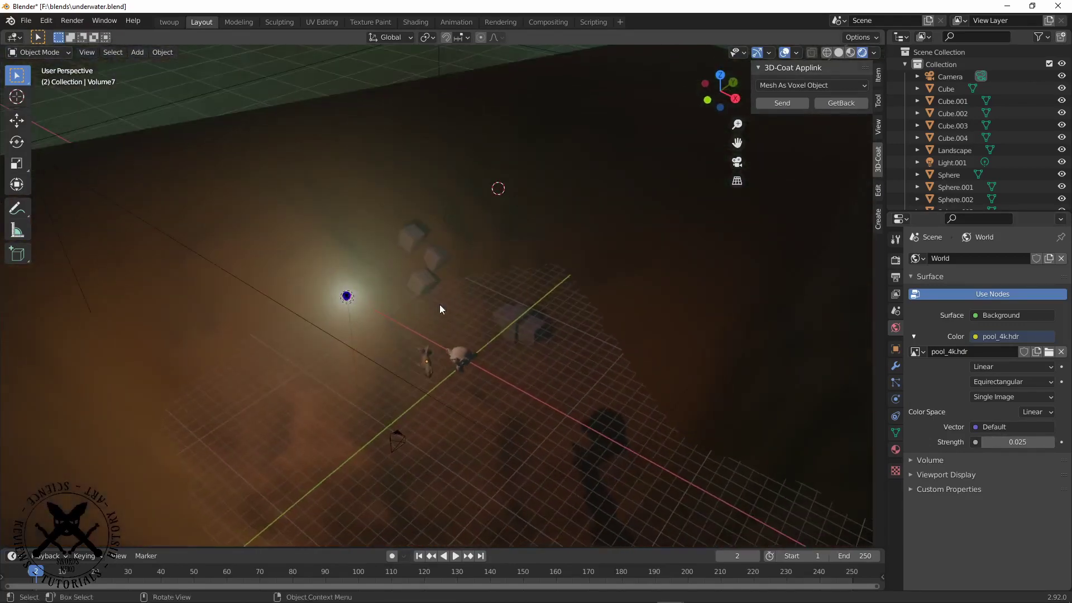
{"action": "middle_click_drag", "start_coordinate": [453, 360], "coordinate": [444, 355]}
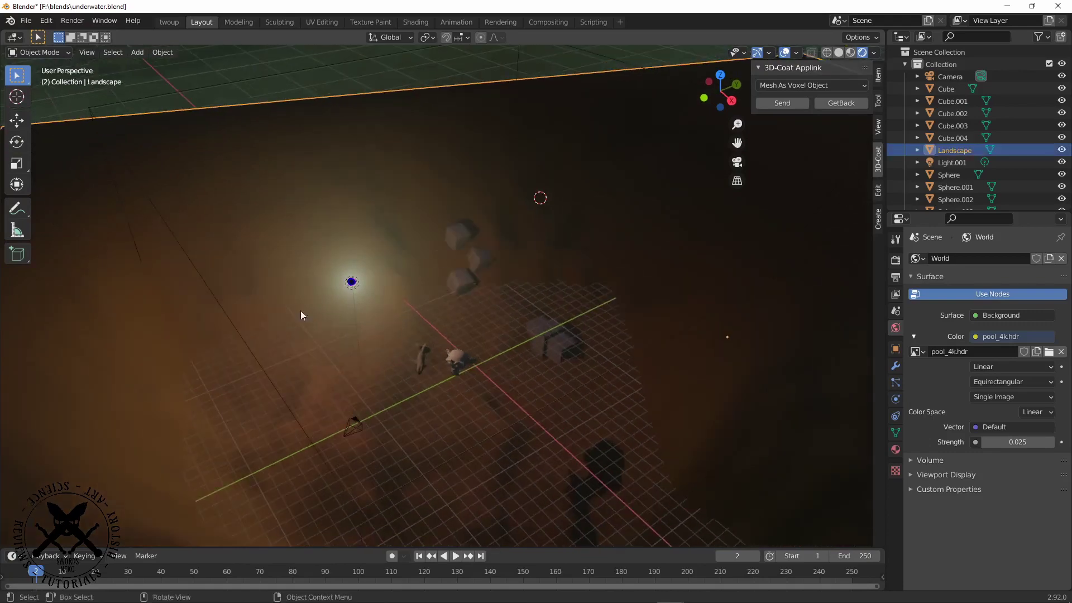
Step: Select the large cube enclosing the scene and bring up its Material.002 nodes in the Shading workspace
{"action": "left_click", "coordinate": [232, 320]}
{"action": "middle_click_drag", "start_coordinate": [234, 321], "coordinate": [363, 313]}
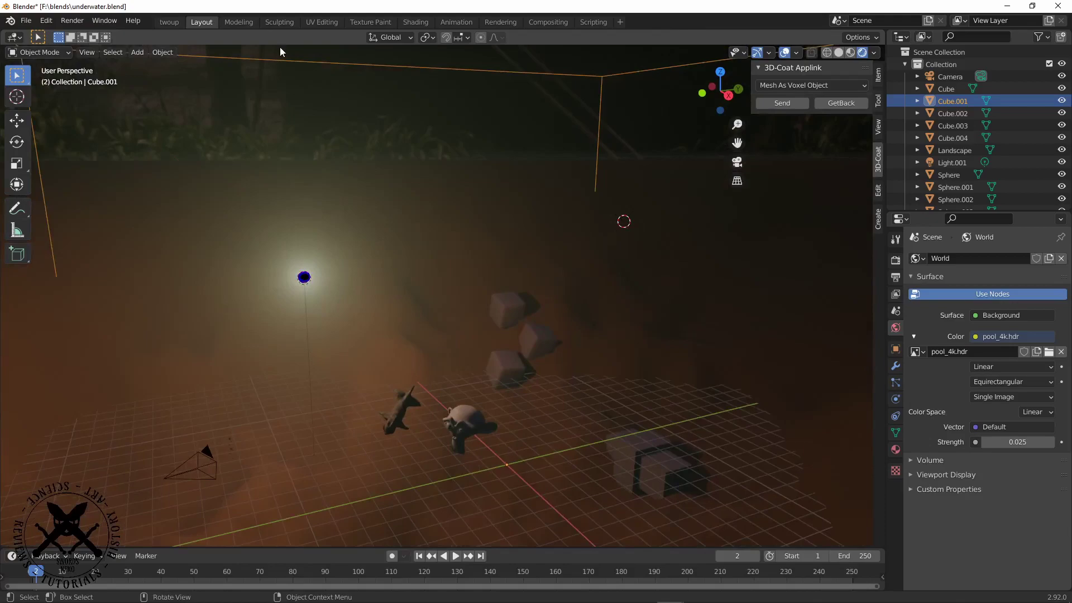
{"action": "middle_click_drag", "start_coordinate": [343, 74], "coordinate": [386, 96]}
{"action": "scroll", "coordinate": [385, 98], "scroll_direction": "up", "scroll_amount": 2}
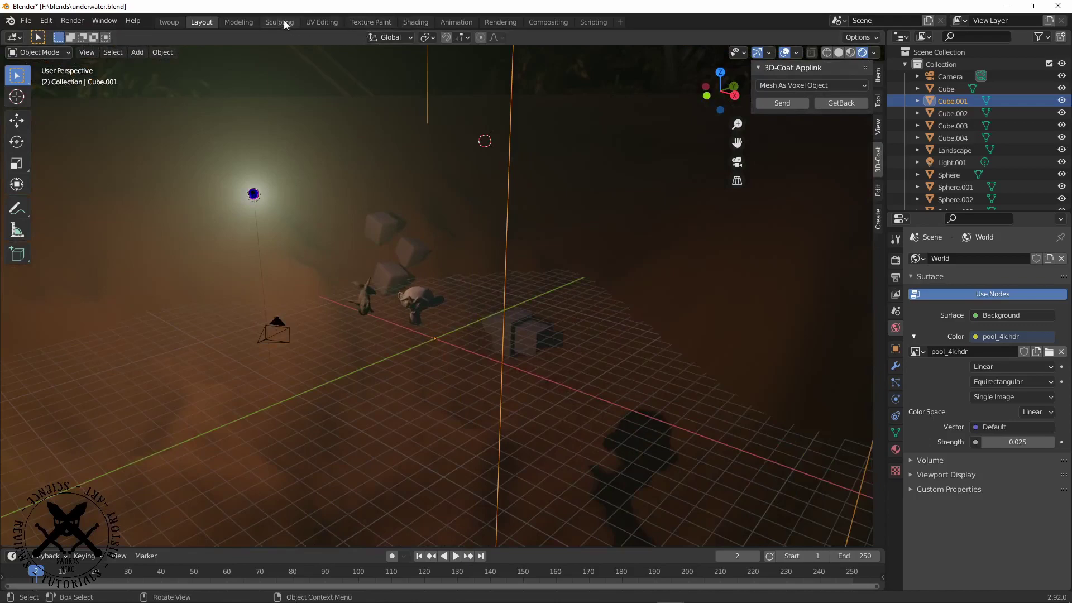
{"action": "left_click", "coordinate": [415, 22]}
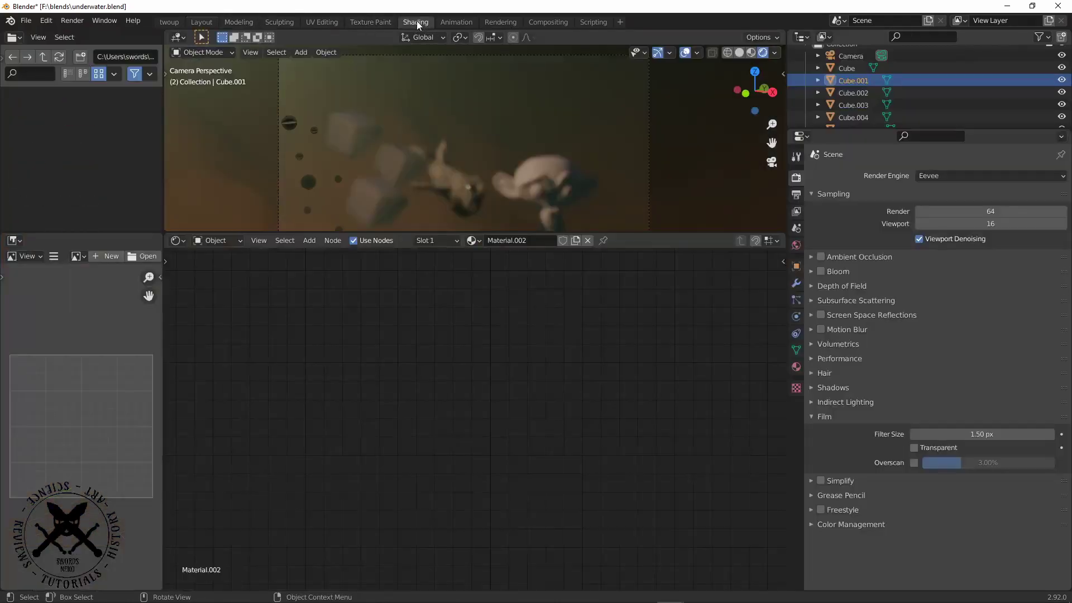
{"action": "left_click", "coordinate": [472, 240]}
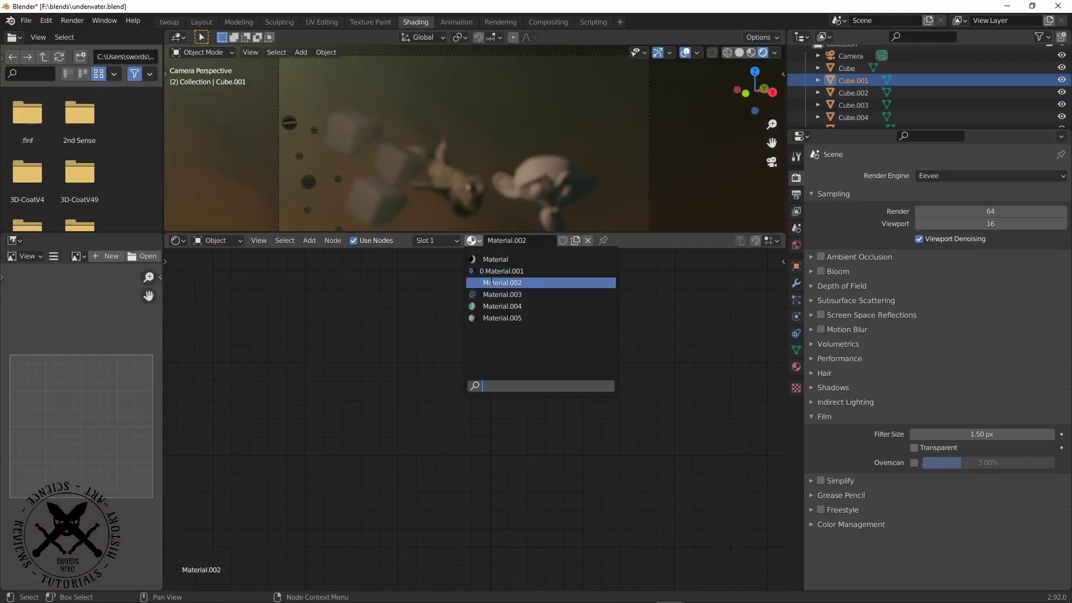
{"action": "left_click", "coordinate": [295, 275]}
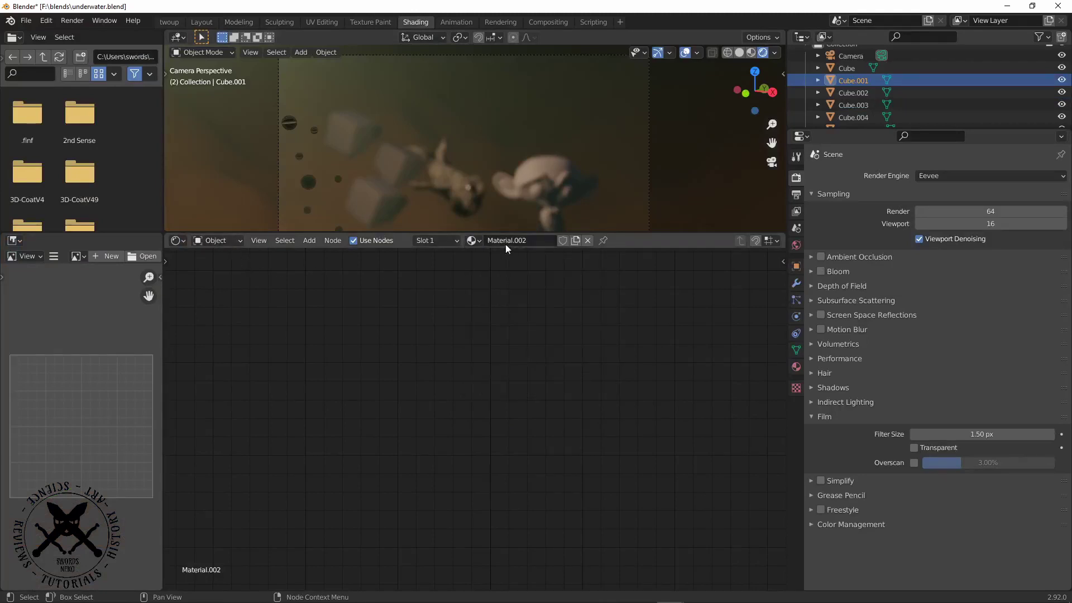
{"action": "left_click", "coordinate": [471, 240]}
{"action": "middle_click_drag", "start_coordinate": [392, 292], "coordinate": [436, 442]}
{"action": "scroll", "coordinate": [473, 396], "scroll_direction": "up", "scroll_amount": 2}
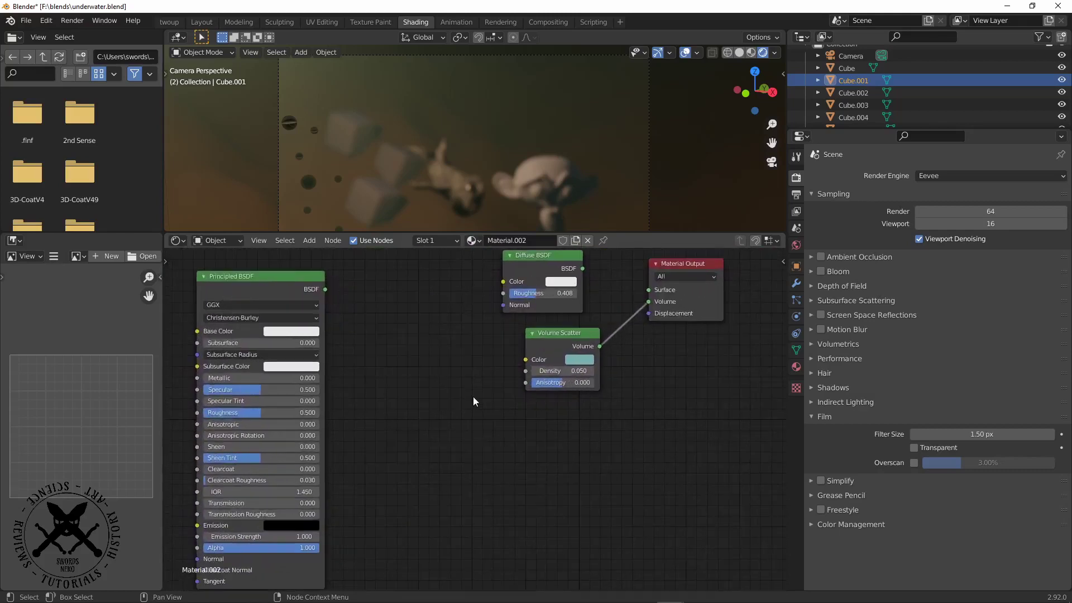
Step: Examine how the Volume Scatter node feeds the Material Output, including its color, density and anisotropy
{"action": "middle_click_drag", "start_coordinate": [665, 335], "coordinate": [533, 382]}
{"action": "scroll", "coordinate": [511, 338], "scroll_direction": "up", "scroll_amount": 6}
{"action": "scroll", "coordinate": [511, 338], "scroll_direction": "up", "scroll_amount": 3}
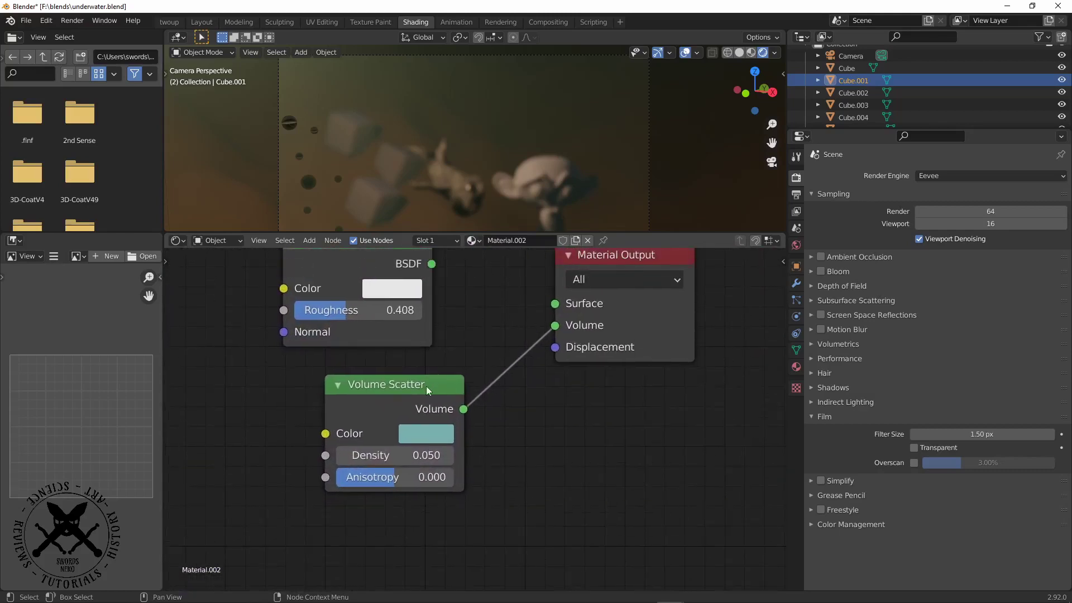
{"action": "middle_click_drag", "start_coordinate": [561, 310], "coordinate": [531, 329]}
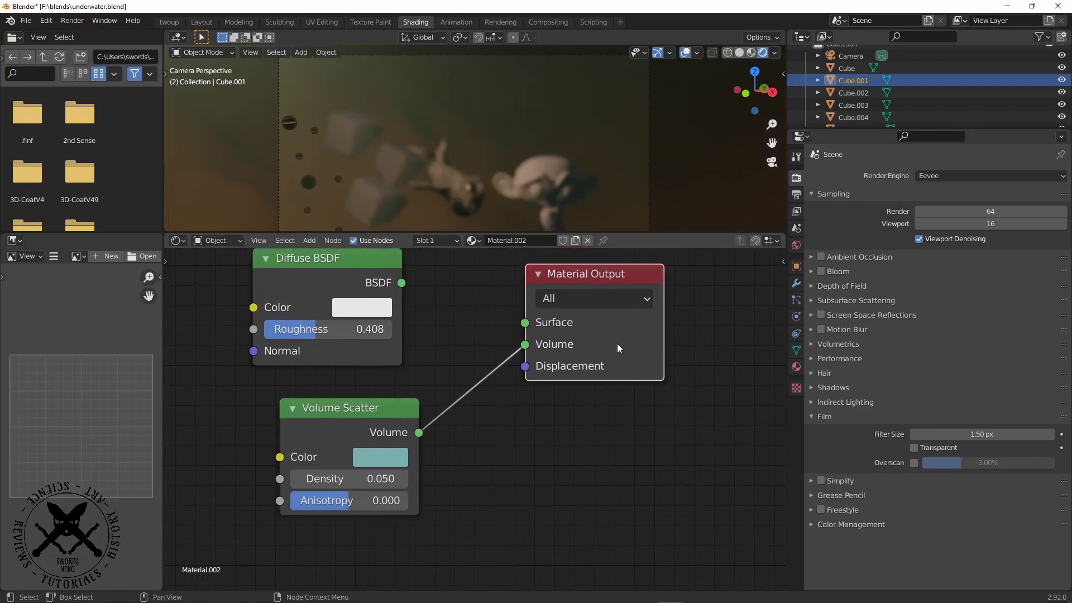
{"action": "middle_click_drag", "start_coordinate": [618, 343], "coordinate": [580, 355]}
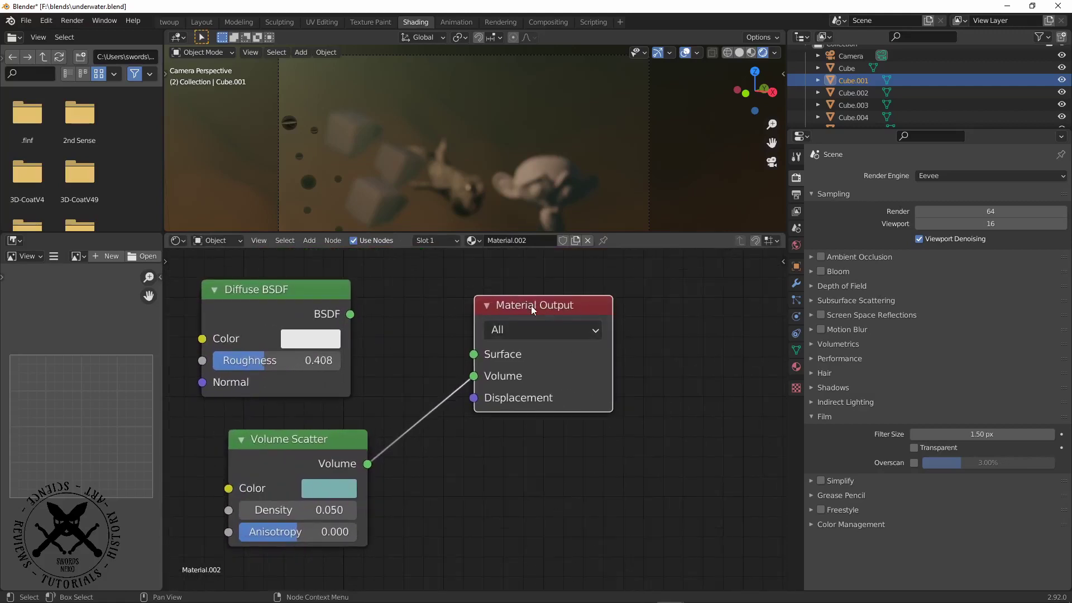
{"action": "scroll", "coordinate": [563, 268], "scroll_direction": "up", "scroll_amount": 1}
Step: Inspect the extent of the enclosing volume cube around the lit scene from above and from the side
{"action": "middle_click_drag", "start_coordinate": [536, 189], "coordinate": [475, 184]}
{"action": "middle_click_drag", "start_coordinate": [505, 16], "coordinate": [508, 233]}
{"action": "middle_click_drag", "start_coordinate": [497, 295], "coordinate": [509, 323]}
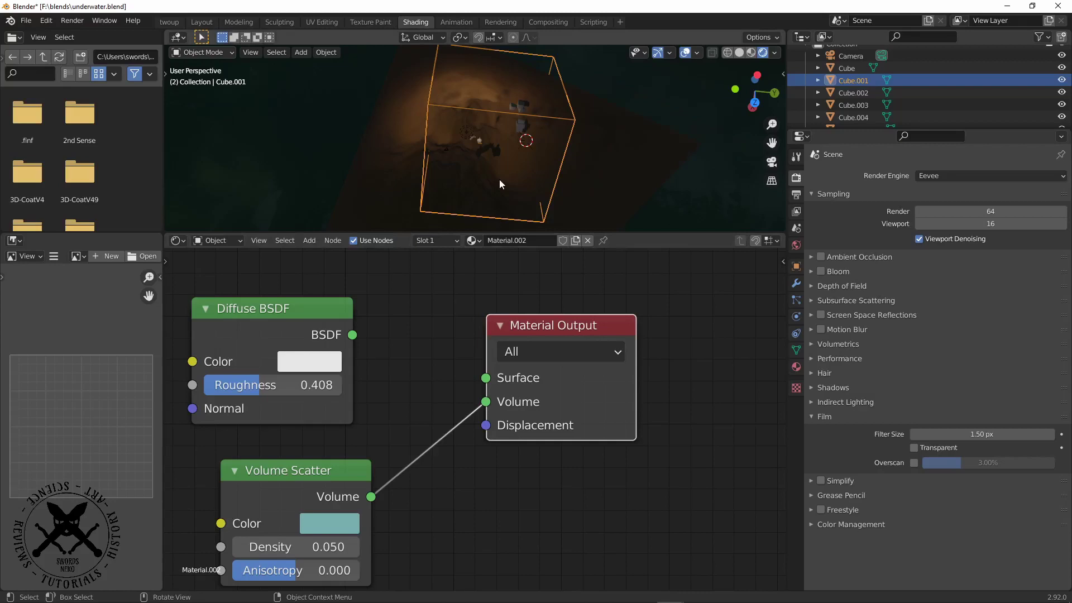
{"action": "middle_click_drag", "start_coordinate": [499, 180], "coordinate": [438, 181]}
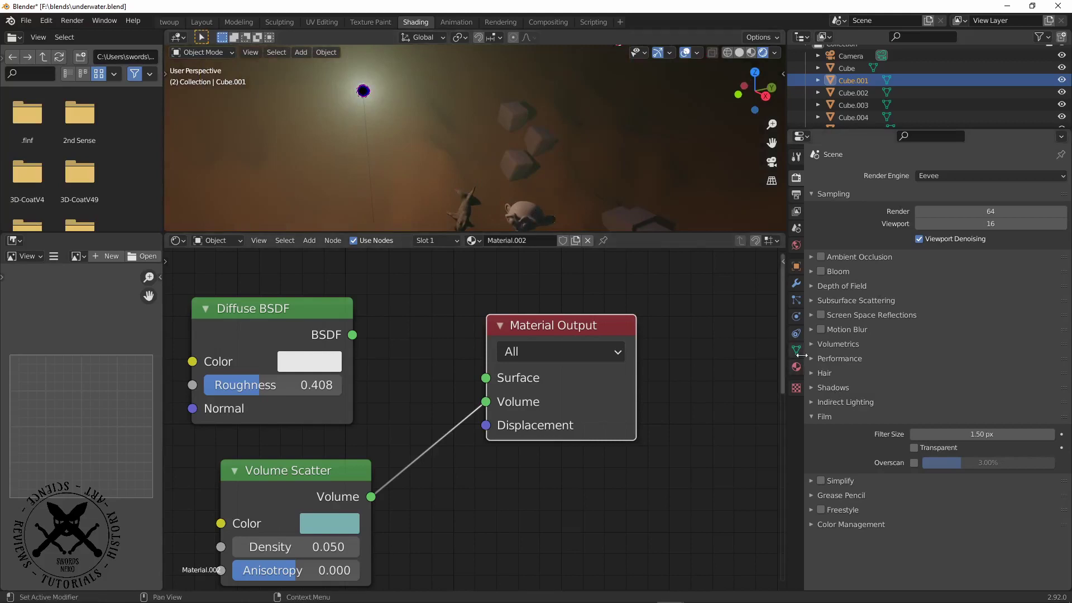
{"action": "middle_click_drag", "start_coordinate": [647, 220], "coordinate": [718, 275]}
{"action": "scroll", "coordinate": [403, 164], "scroll_direction": "down", "scroll_amount": 2}
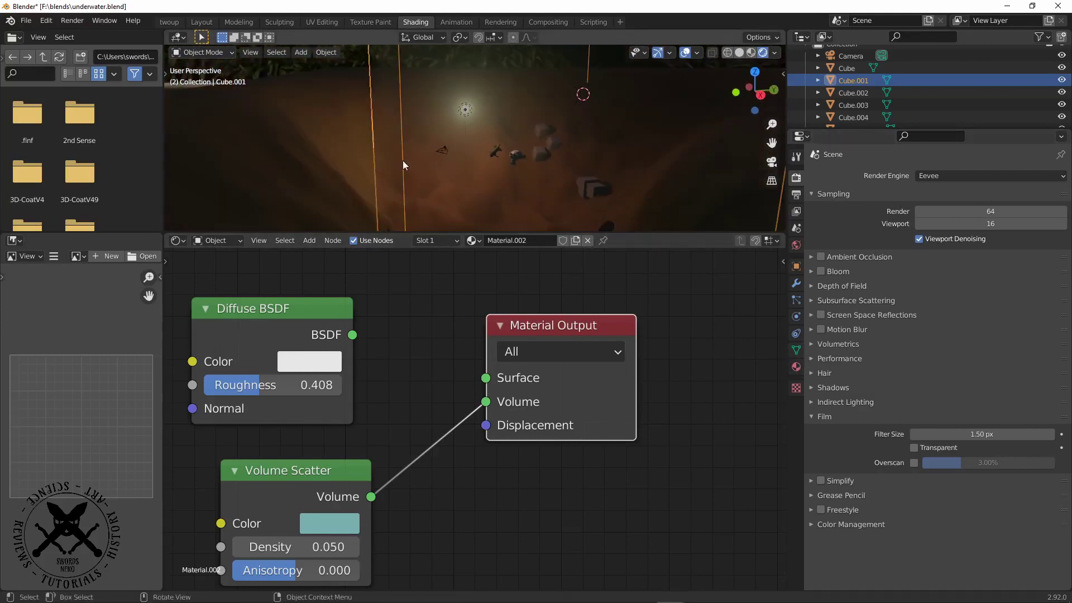
Step: Select the camera and view the scene through it, with the lower part of the camera frame in sight
{"action": "left_click", "coordinate": [441, 152]}
{"action": "scroll", "coordinate": [456, 167], "scroll_direction": "up", "scroll_amount": 2}
{"action": "middle_click_drag", "start_coordinate": [465, 168], "coordinate": [498, 174]}
{"action": "scroll", "coordinate": [554, 222], "scroll_direction": "up", "scroll_amount": 1}
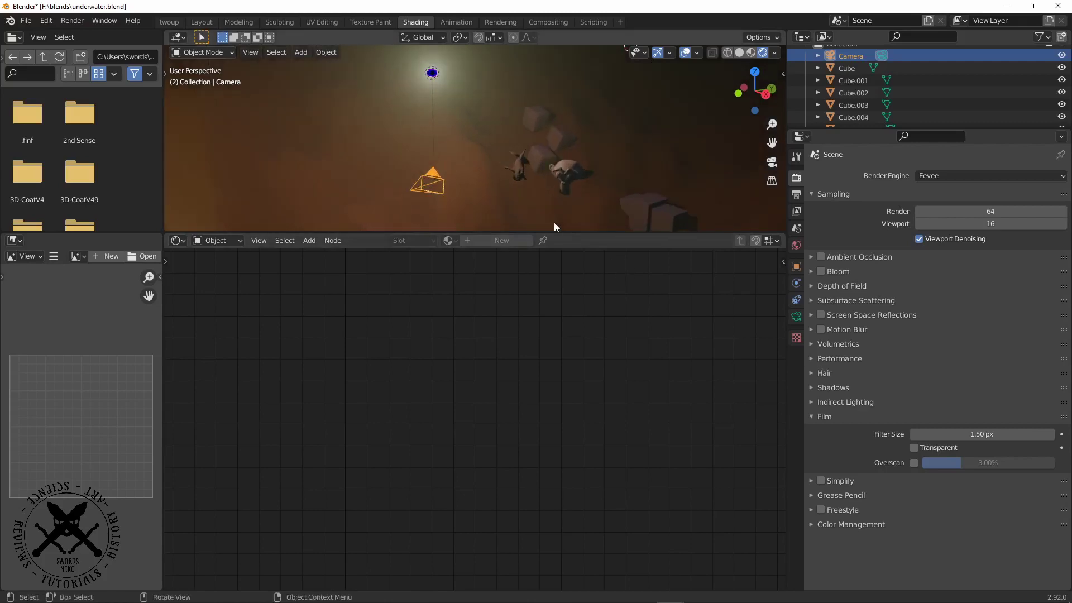
{"action": "key", "text": "KP_0"}
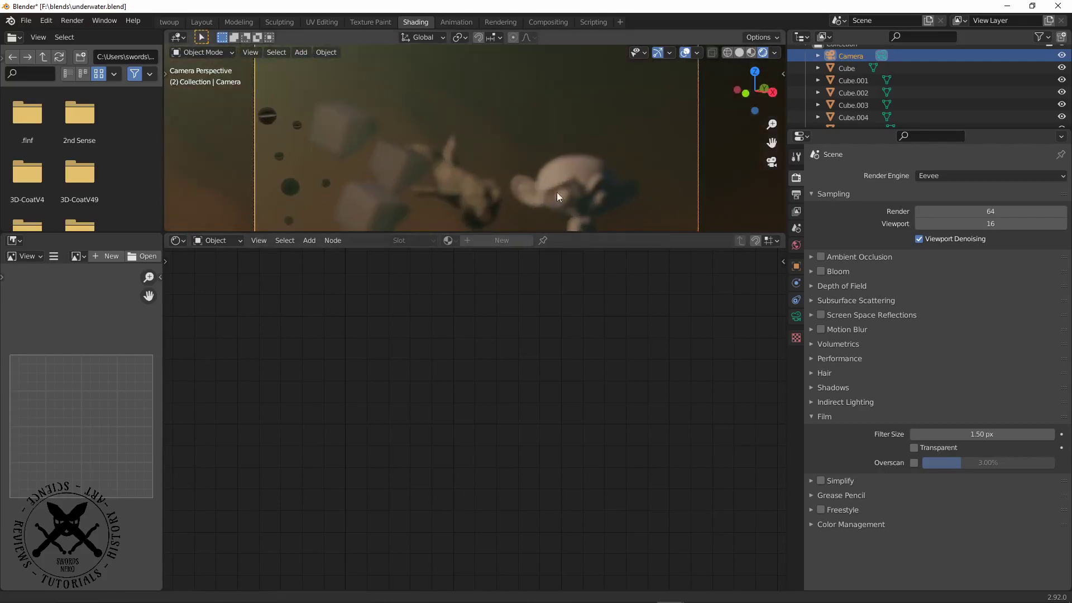
{"action": "middle_click_drag", "start_coordinate": [557, 192], "coordinate": [665, 266]}
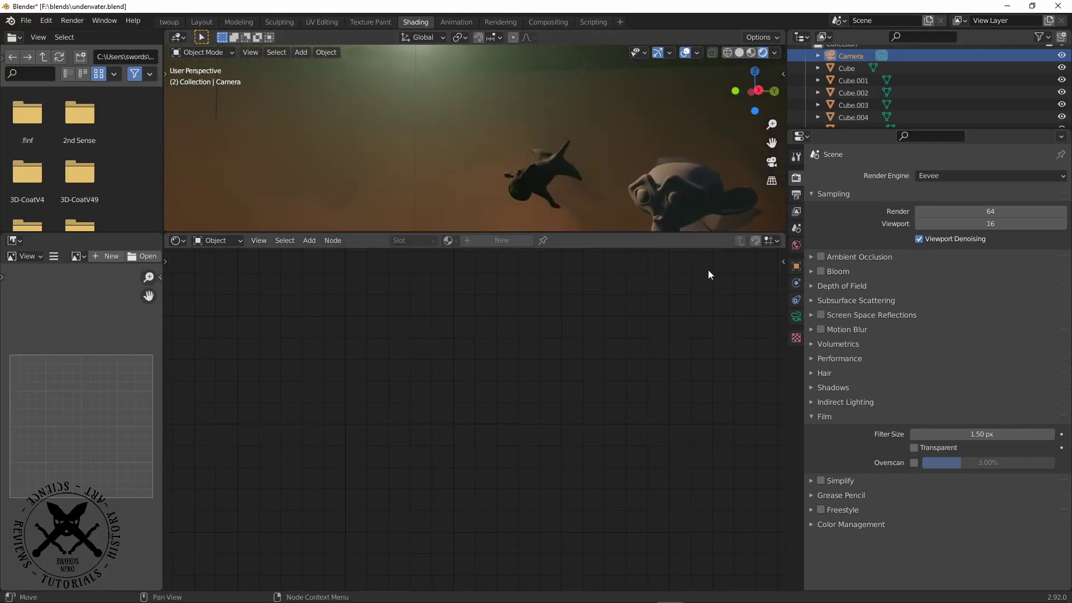
{"action": "key", "text": "KP_0"}
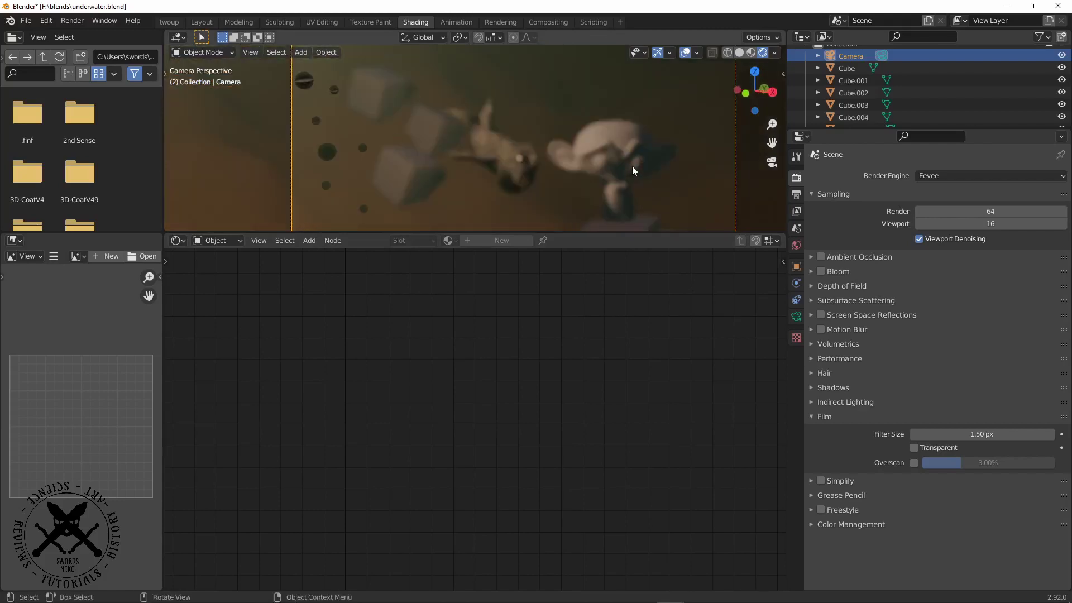
{"action": "scroll", "coordinate": [619, 203], "scroll_direction": "down", "scroll_amount": 2}
{"action": "middle_click_drag", "start_coordinate": [626, 192], "coordinate": [572, 182], "text": "shift"}
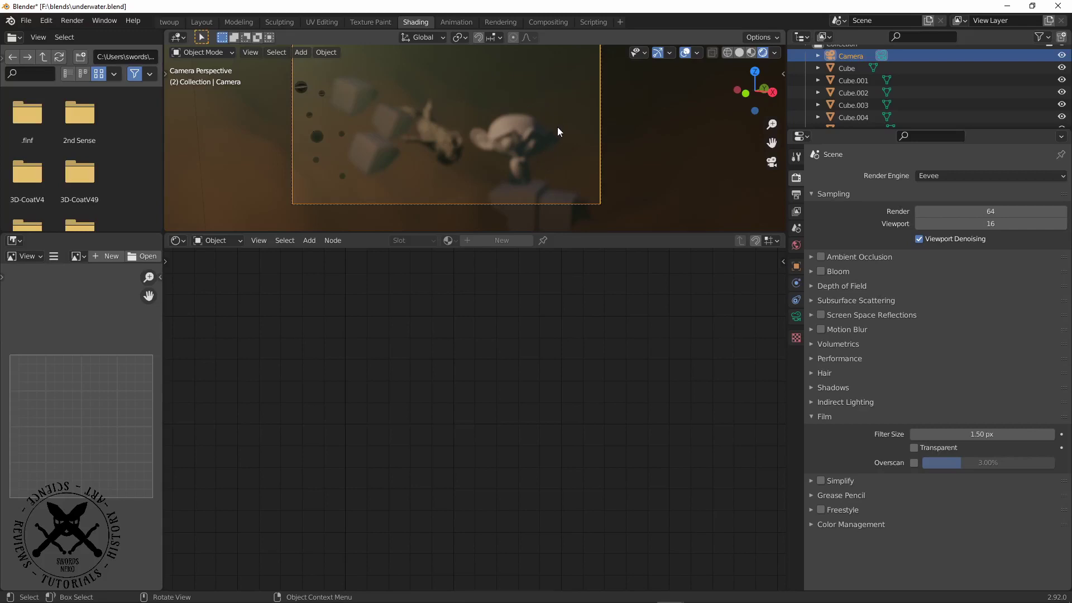
Step: Select the camera, bring up its lens and depth of field settings, and view the scene through it
{"action": "middle_click_drag", "start_coordinate": [557, 128], "coordinate": [631, 199]}
{"action": "left_click", "coordinate": [491, 206]}
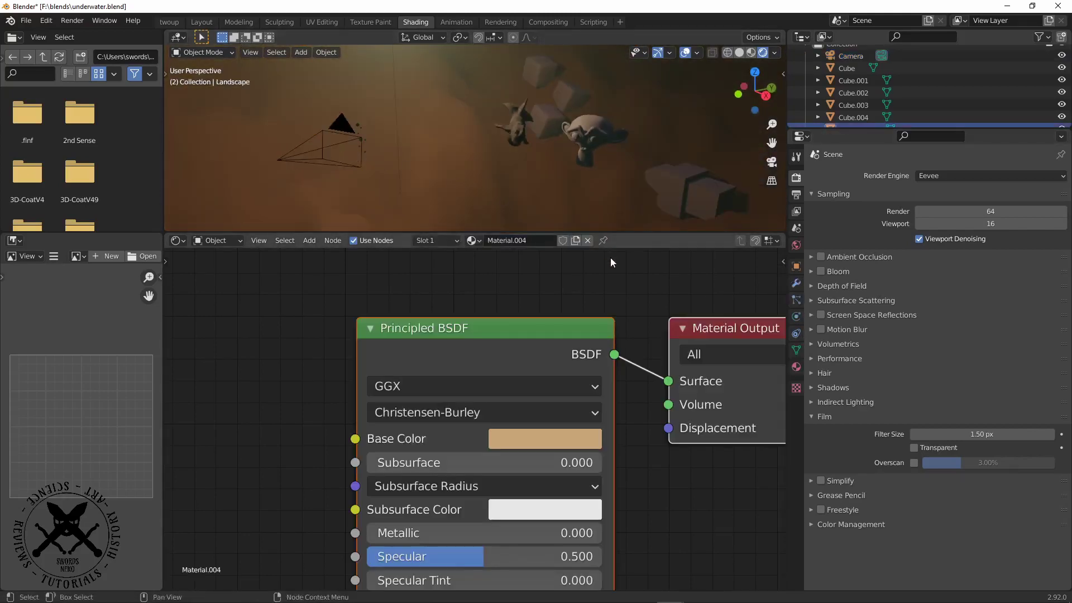
{"action": "left_click", "coordinate": [359, 138]}
{"action": "left_click", "coordinate": [795, 316]}
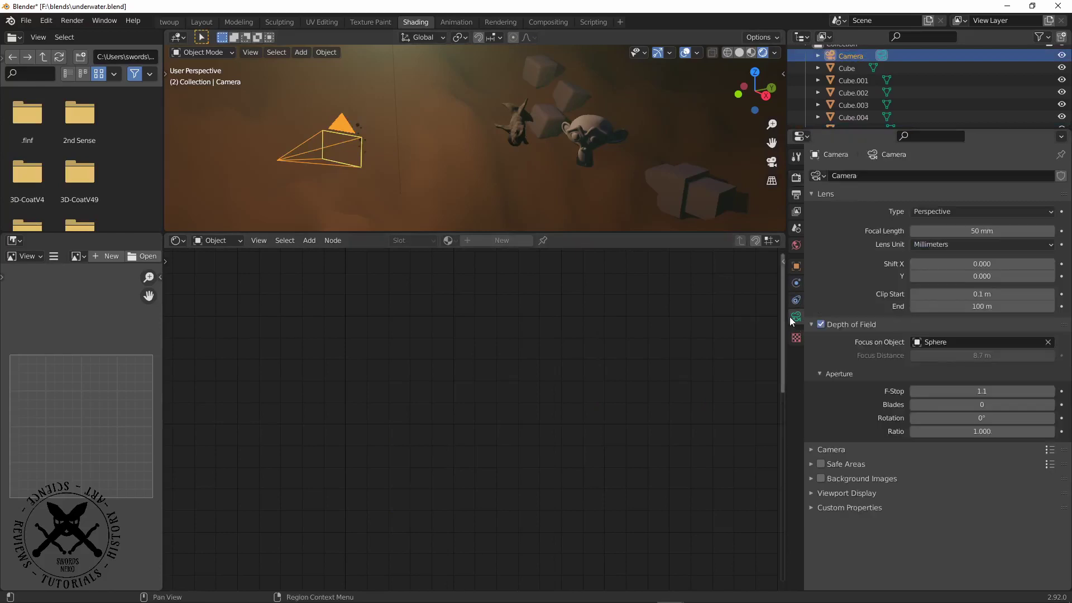
{"action": "middle_click_drag", "start_coordinate": [481, 46], "coordinate": [495, 57]}
{"action": "middle_click_drag", "start_coordinate": [503, 122], "coordinate": [478, 131]}
{"action": "key", "text": "KP_0"}
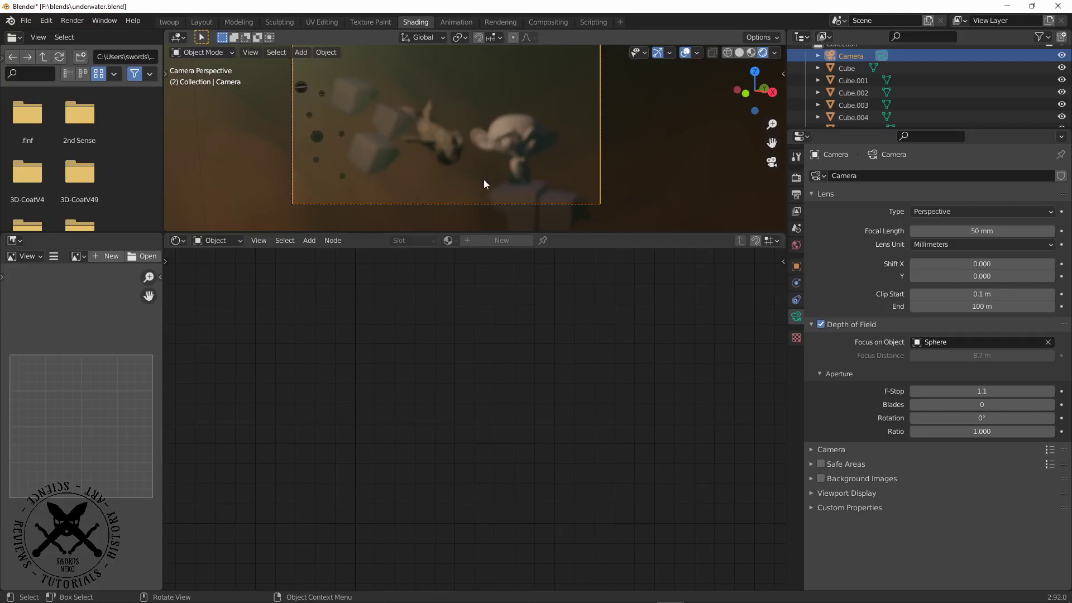
{"action": "scroll", "coordinate": [489, 171], "scroll_direction": "down", "scroll_amount": 2}
{"action": "middle_click_drag", "start_coordinate": [489, 171], "coordinate": [454, 163], "text": "shift"}
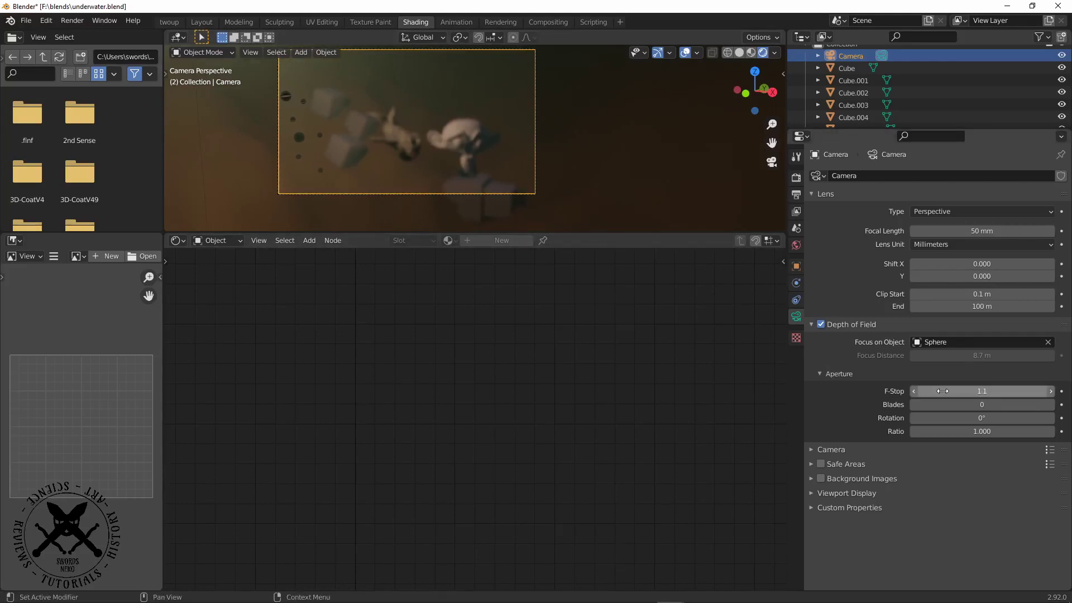
Step: Lower the camera's F-Stop to 0.1 and enlarge the 3D viewport around the camera frame
{"action": "left_click_drag", "start_coordinate": [943, 391], "coordinate": [915, 391]}
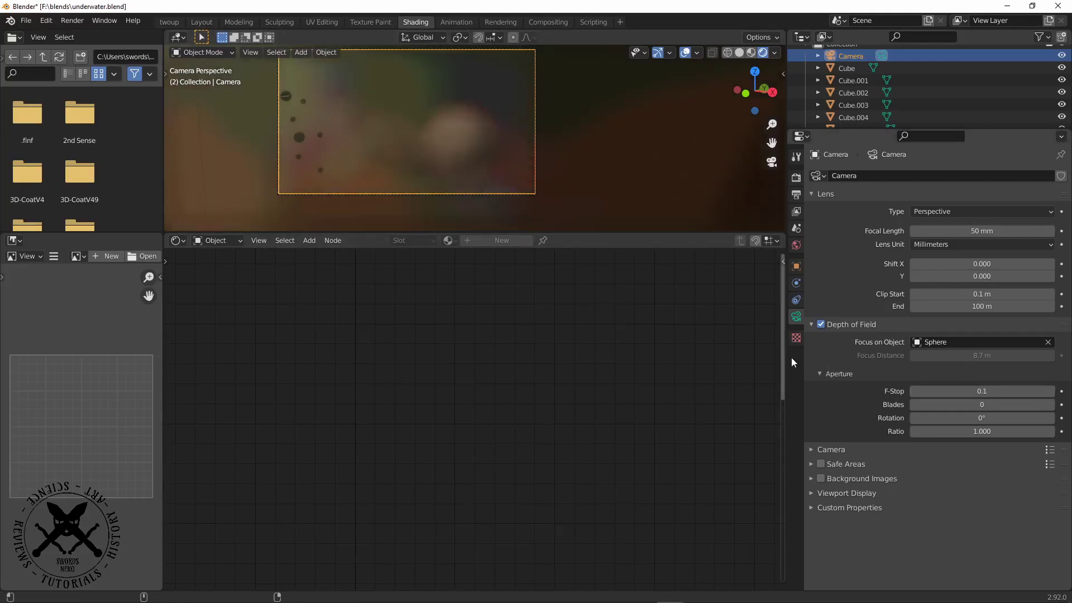
{"action": "left_click_drag", "start_coordinate": [629, 233], "coordinate": [630, 368]}
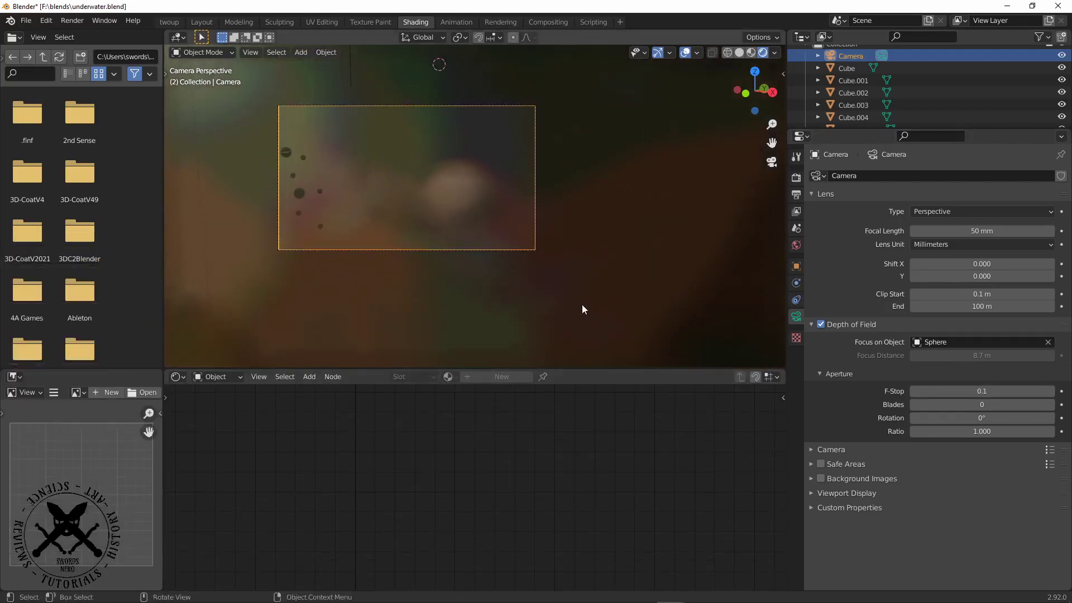
{"action": "scroll", "coordinate": [581, 304], "scroll_direction": "up", "scroll_amount": 3}
{"action": "middle_click_drag", "start_coordinate": [453, 260], "coordinate": [591, 294], "text": "shift"}
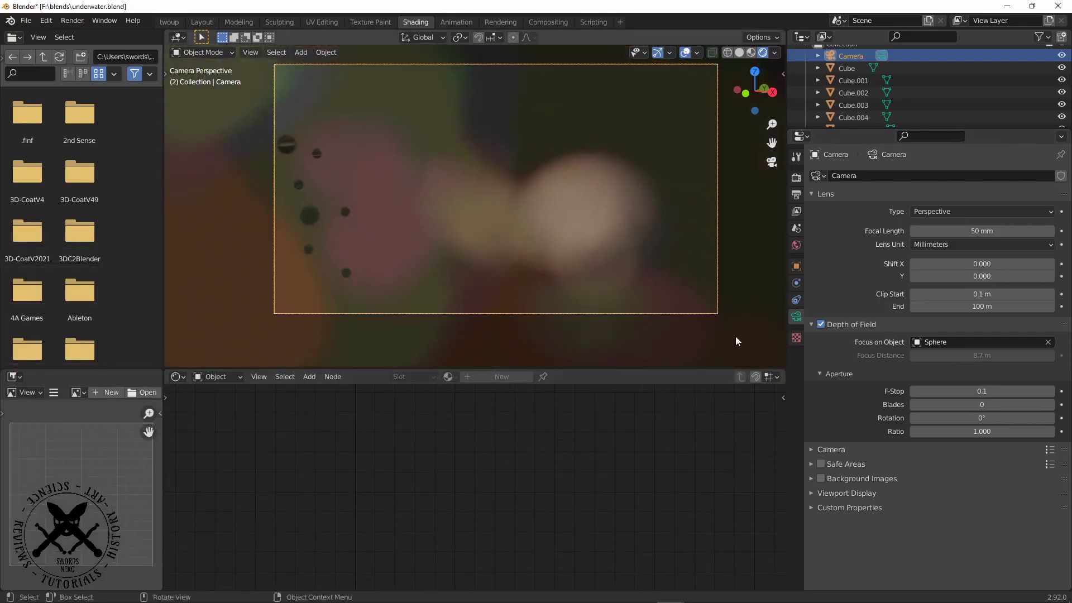
{"action": "scroll", "coordinate": [735, 340], "scroll_direction": "up", "scroll_amount": 2}
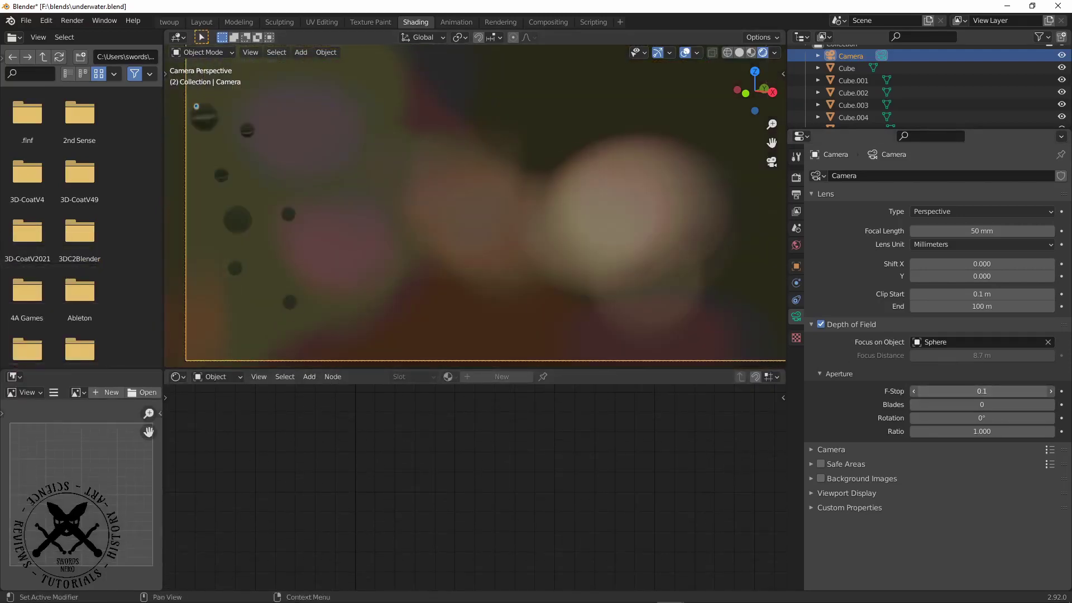
Step: Try the camera's F-Stop at 1.0 and 3.5, and finally at 0.0
{"action": "left_click", "coordinate": [1051, 391]}
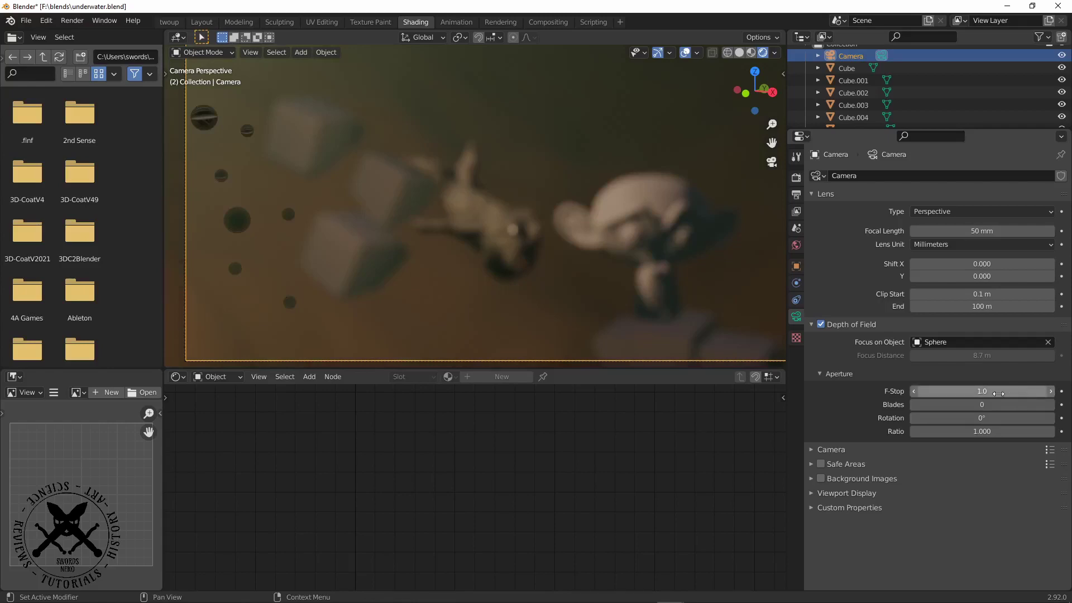
{"action": "left_click_drag", "start_coordinate": [999, 393], "coordinate": [1038, 393]}
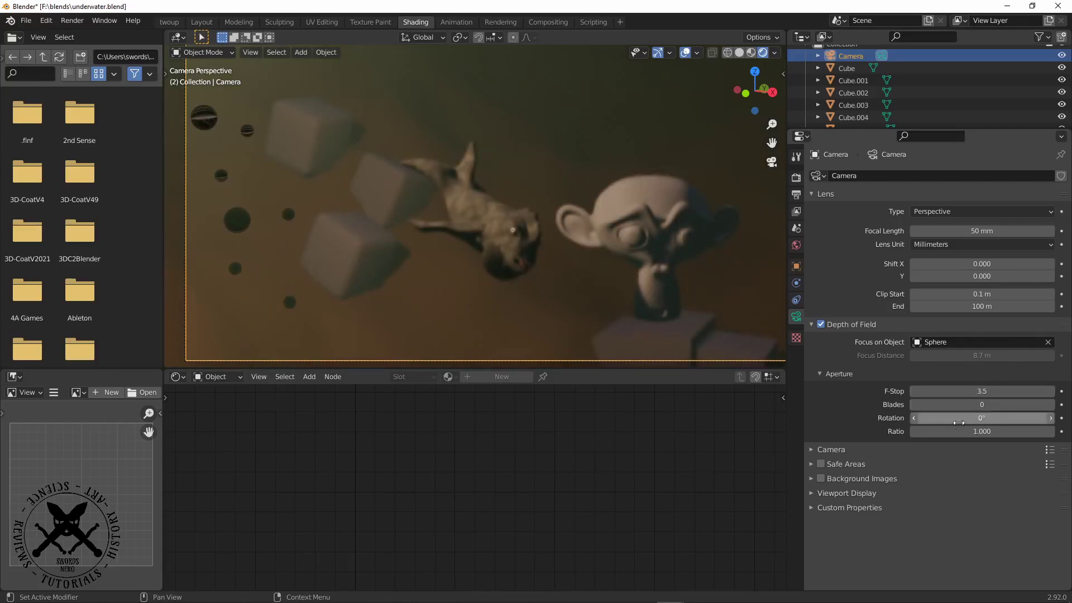
{"action": "left_click", "coordinate": [979, 390]}
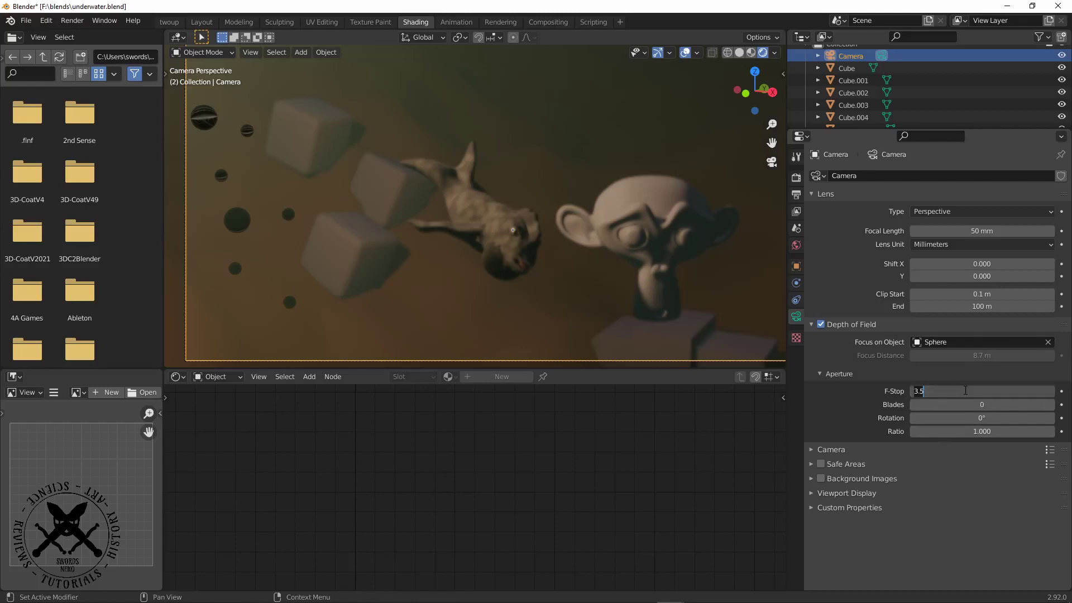
{"action": "left_click_drag", "start_coordinate": [979, 390], "coordinate": [870, 377]}
{"action": "type", "text": "w"}
{"action": "key", "text": "Return"}
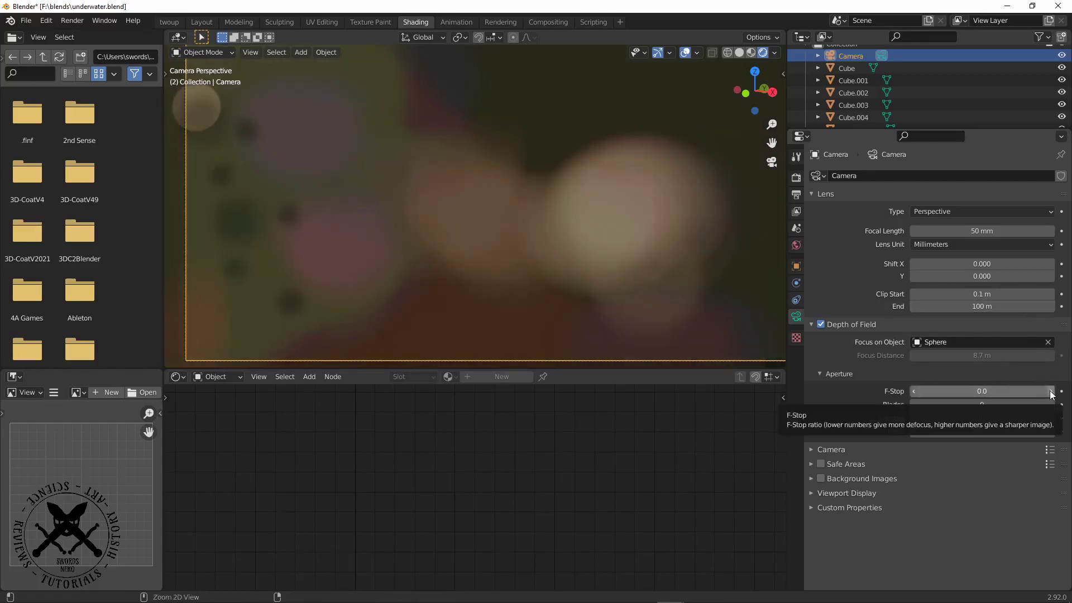
Step: Raise the camera's F-Stop in small increments to 3.2
{"action": "left_click", "coordinate": [1051, 391]}
{"action": "left_click", "coordinate": [1014, 387]}
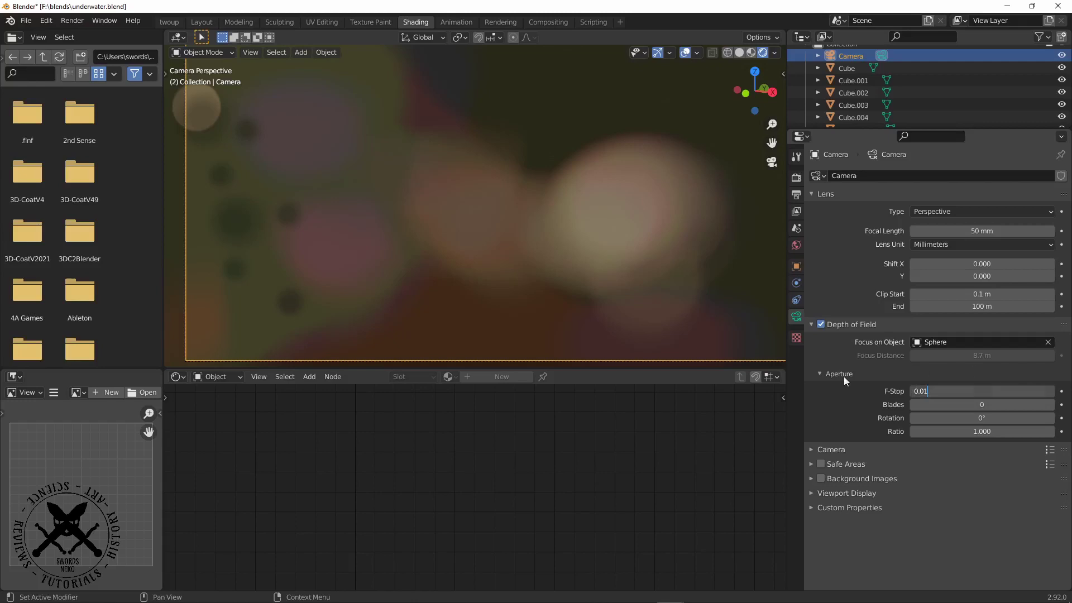
{"action": "left_click", "coordinate": [844, 377]}
{"action": "left_click", "coordinate": [1050, 391]}
{"action": "left_click", "coordinate": [1050, 391]}
{"action": "left_click", "coordinate": [1049, 391]}
{"action": "left_click", "coordinate": [1049, 392]}
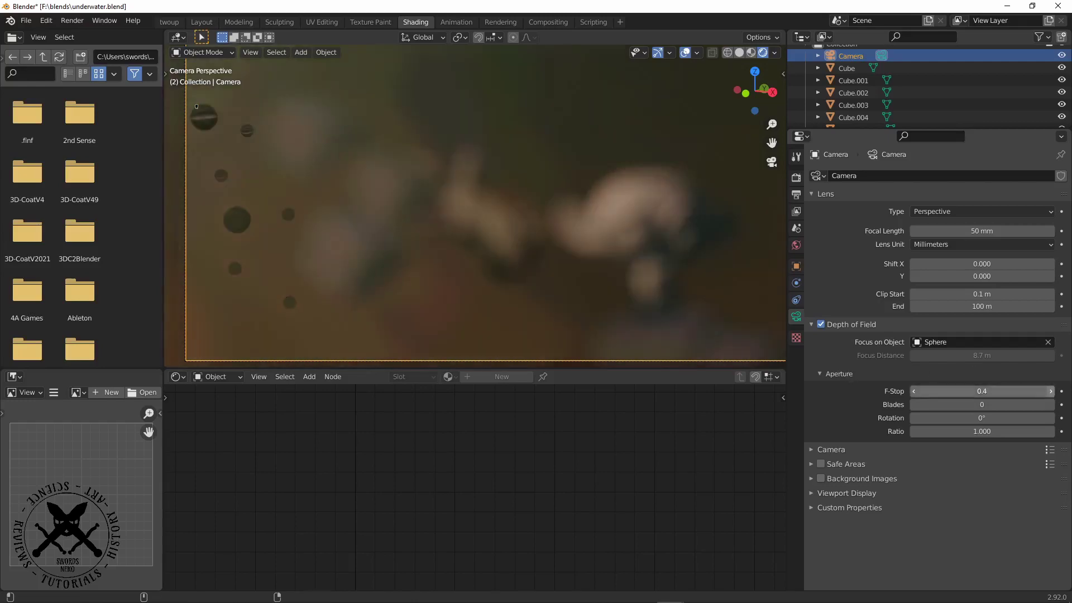
{"action": "left_click", "coordinate": [1050, 391]}
{"action": "left_click", "coordinate": [1050, 391]}
{"action": "left_click", "coordinate": [1050, 394]}
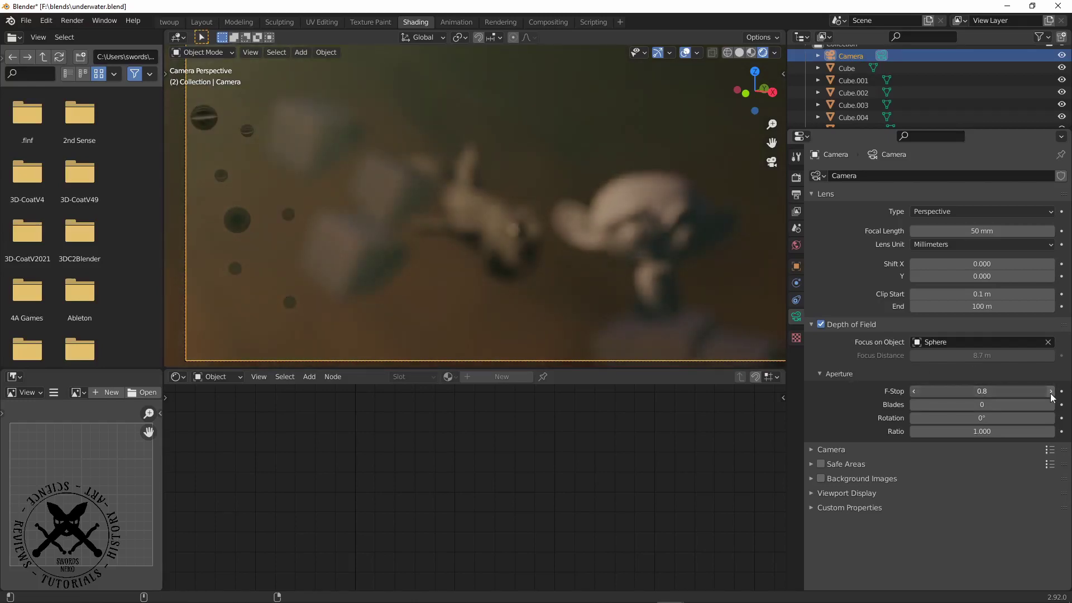
{"action": "left_click", "coordinate": [1051, 394]}
{"action": "left_click", "coordinate": [1051, 393]}
{"action": "left_click", "coordinate": [1051, 393]}
{"action": "left_click", "coordinate": [1050, 394]}
{"action": "left_click", "coordinate": [1051, 393]}
{"action": "left_click", "coordinate": [1050, 394]}
{"action": "left_click", "coordinate": [1051, 391]}
{"action": "left_click", "coordinate": [1051, 391]}
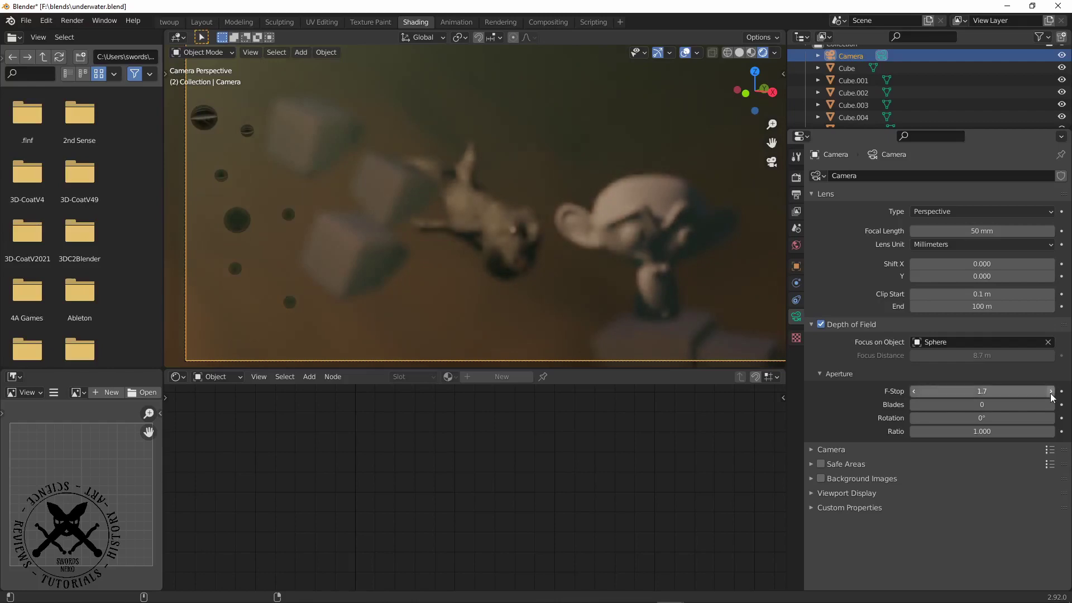
{"action": "left_click", "coordinate": [1050, 391]}
{"action": "left_click", "coordinate": [1051, 390]}
{"action": "left_click", "coordinate": [1051, 391]}
{"action": "left_click", "coordinate": [1051, 391]}
{"action": "left_click", "coordinate": [1051, 390]}
{"action": "left_click", "coordinate": [1051, 391]}
{"action": "left_click", "coordinate": [1050, 391]}
{"action": "left_click", "coordinate": [1050, 390]}
{"action": "left_click", "coordinate": [1051, 391]}
{"action": "left_click", "coordinate": [1050, 391]}
{"action": "left_click", "coordinate": [1051, 391]}
{"action": "left_click", "coordinate": [1050, 391]}
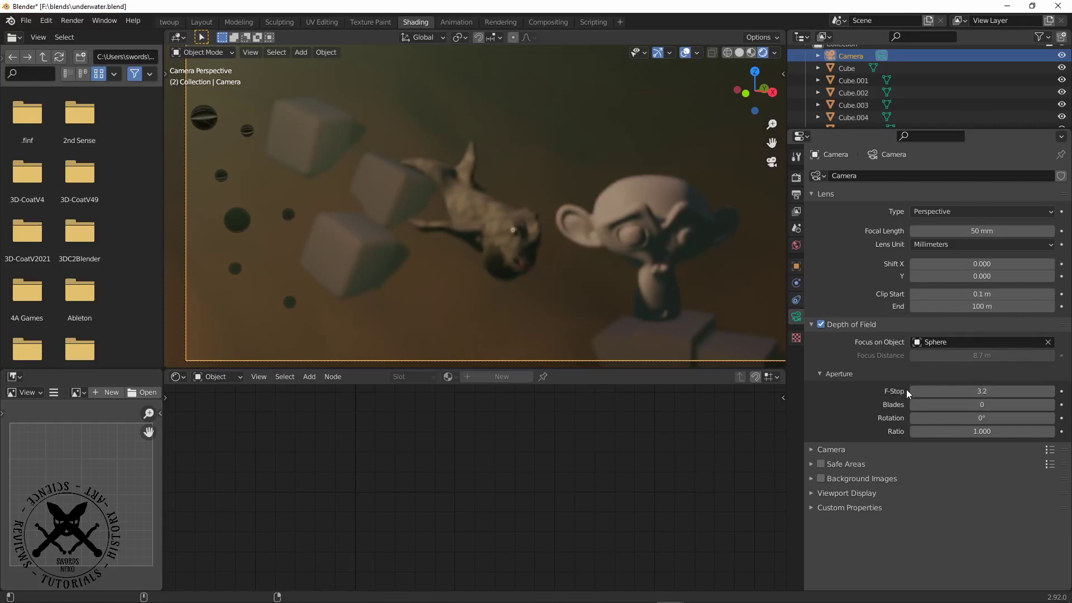
Step: Lower the camera's F-Stop in small increments to 0.6
{"action": "left_click", "coordinate": [913, 390]}
{"action": "left_click", "coordinate": [914, 391]}
{"action": "left_click", "coordinate": [914, 391]}
{"action": "left_click", "coordinate": [913, 391]}
{"action": "left_click", "coordinate": [914, 390]}
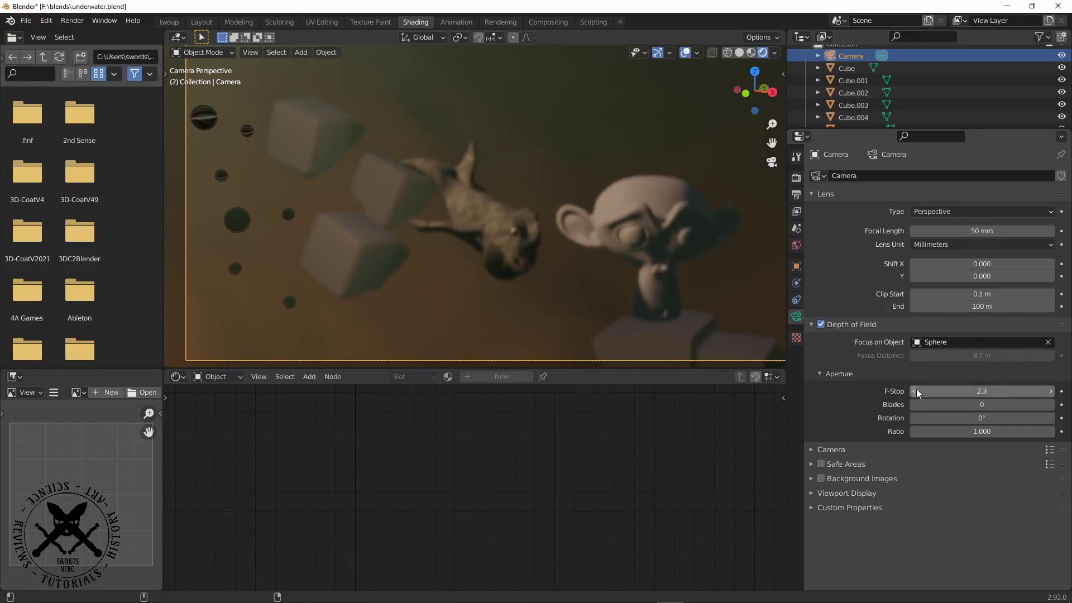
{"action": "left_click", "coordinate": [914, 390]}
{"action": "left_click", "coordinate": [914, 390]}
{"action": "left_click", "coordinate": [914, 391]}
{"action": "left_click", "coordinate": [914, 390]}
{"action": "left_click", "coordinate": [914, 391]}
{"action": "left_click", "coordinate": [914, 391]}
{"action": "left_click", "coordinate": [914, 391]}
{"action": "left_click", "coordinate": [914, 390]}
{"action": "left_click", "coordinate": [914, 391]}
{"action": "left_click", "coordinate": [914, 391]}
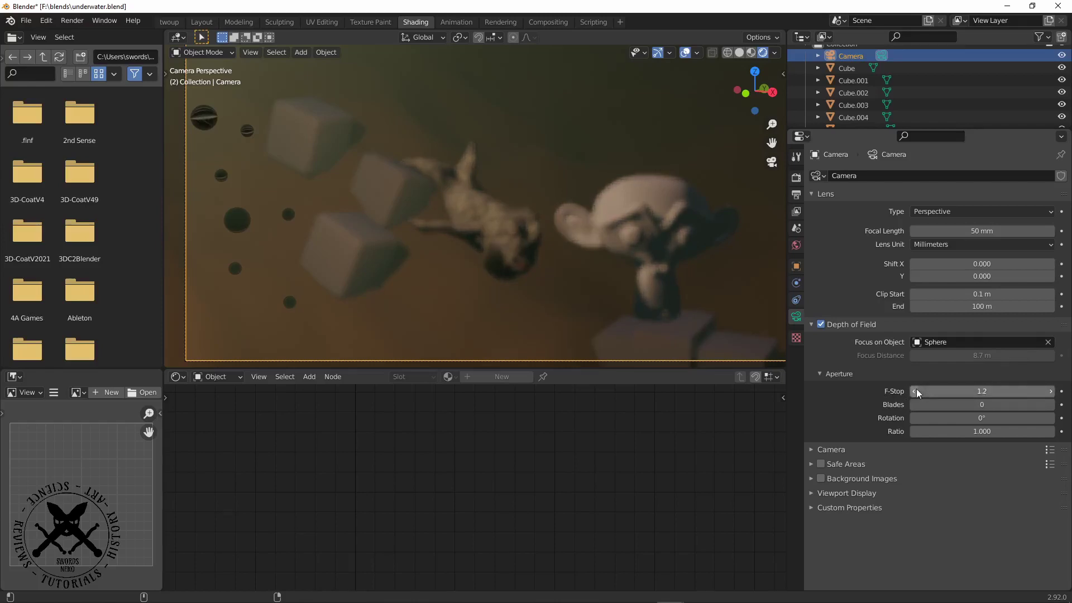
{"action": "left_click", "coordinate": [914, 390]}
{"action": "left_click", "coordinate": [914, 390]}
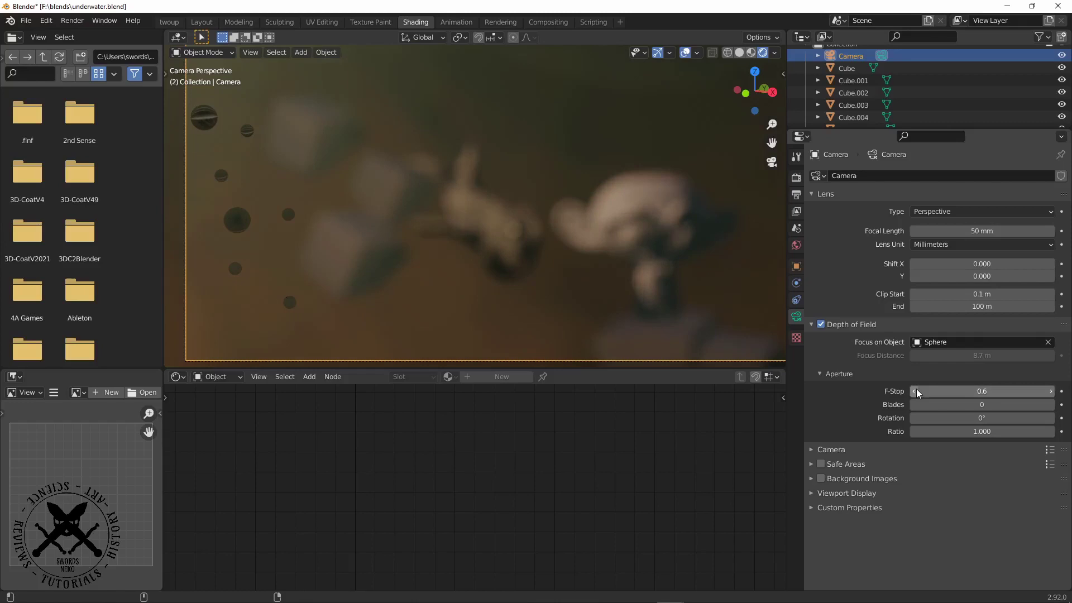
Step: Raise the camera's F-Stop in small increments to 2.5
{"action": "left_click", "coordinate": [1051, 391]}
{"action": "left_click", "coordinate": [1051, 390]}
{"action": "left_click", "coordinate": [1050, 391]}
{"action": "left_click", "coordinate": [1050, 391]}
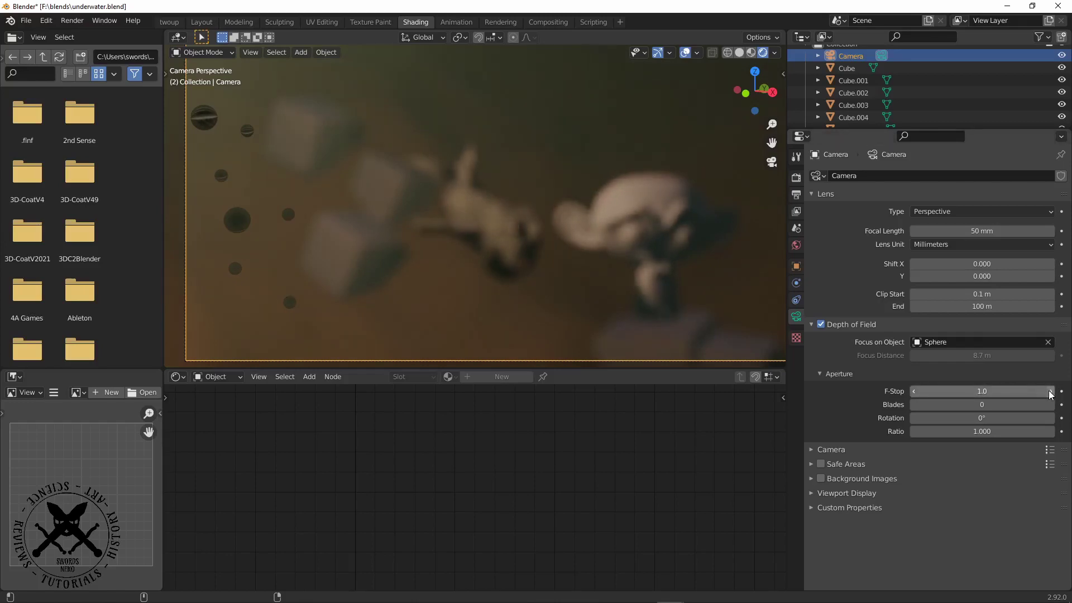
{"action": "left_click", "coordinate": [1050, 393]}
{"action": "left_click", "coordinate": [1051, 393]}
{"action": "left_click", "coordinate": [1050, 393]}
{"action": "left_click", "coordinate": [1050, 393]}
{"action": "left_click", "coordinate": [1050, 392]}
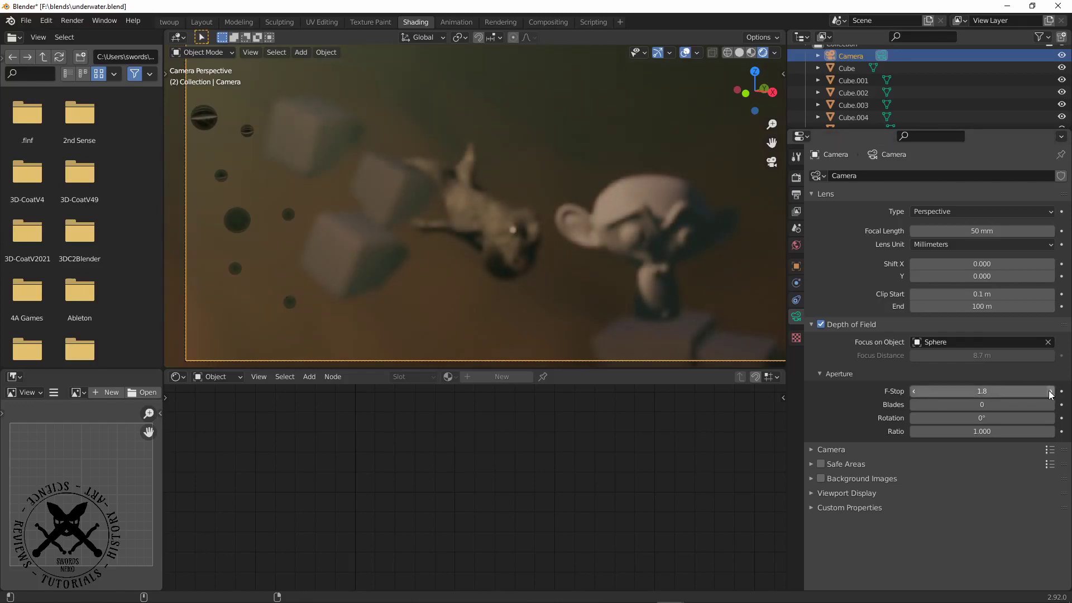
{"action": "left_click", "coordinate": [1050, 391]}
{"action": "left_click", "coordinate": [1050, 391]}
{"action": "left_click", "coordinate": [1050, 392]}
{"action": "left_click", "coordinate": [1050, 391]}
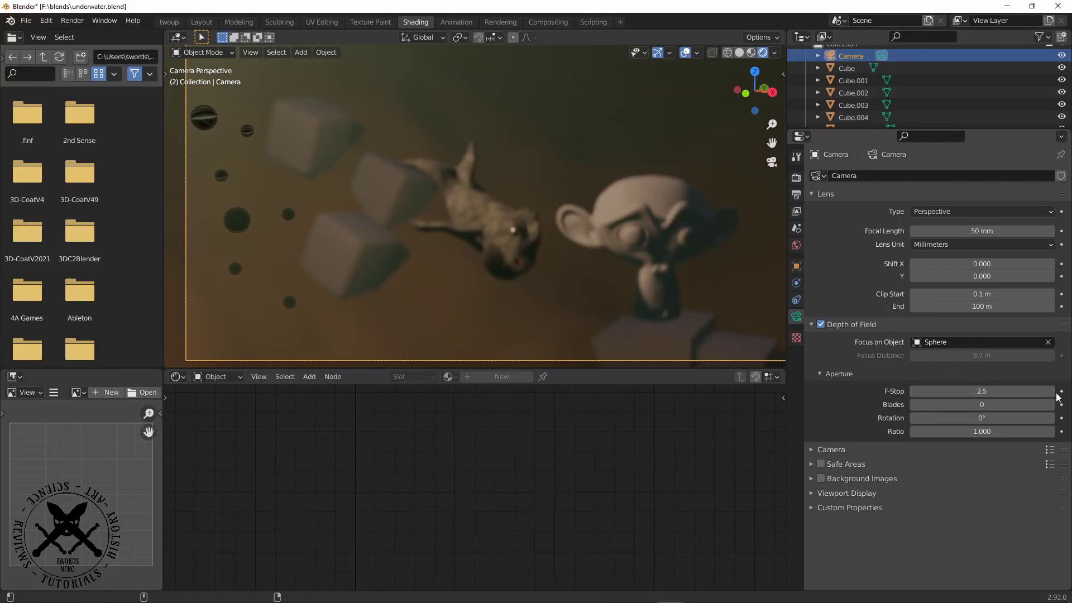
Step: Select a small bubble sphere and bring up the IOR and Transmission values of its Material.003 Principled BSDF node
{"action": "middle_click_drag", "start_coordinate": [492, 240], "coordinate": [441, 198], "text": "shift"}
{"action": "key", "text": "KP_0"}
{"action": "left_click", "coordinate": [425, 167]}
{"action": "scroll", "coordinate": [441, 197], "scroll_direction": "up", "scroll_amount": 4}
{"action": "scroll", "coordinate": [503, 457], "scroll_direction": "down", "scroll_amount": 5}
{"action": "middle_click_drag", "start_coordinate": [503, 456], "coordinate": [483, 352]}
{"action": "middle_click_drag", "start_coordinate": [543, 556], "coordinate": [519, 470]}
{"action": "middle_click_drag", "start_coordinate": [541, 538], "coordinate": [547, 478]}
{"action": "scroll", "coordinate": [541, 476], "scroll_direction": "up", "scroll_amount": 2}
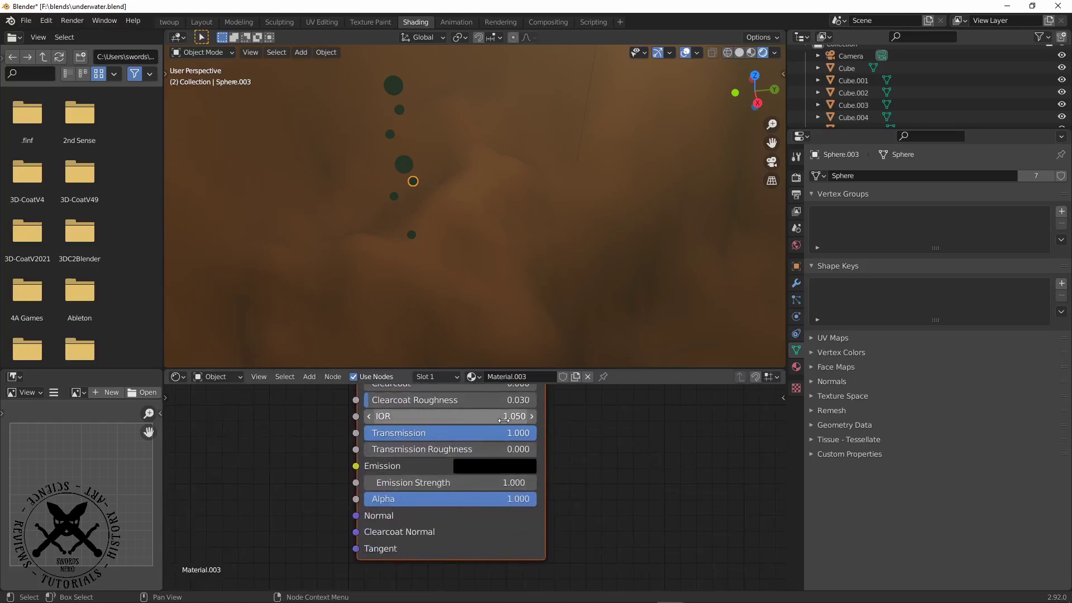
Step: Deselect everything and inspect the bubble spheres up close, from outside and through the camera in Rendered shading
{"action": "middle_click_drag", "start_coordinate": [419, 291], "coordinate": [447, 320]}
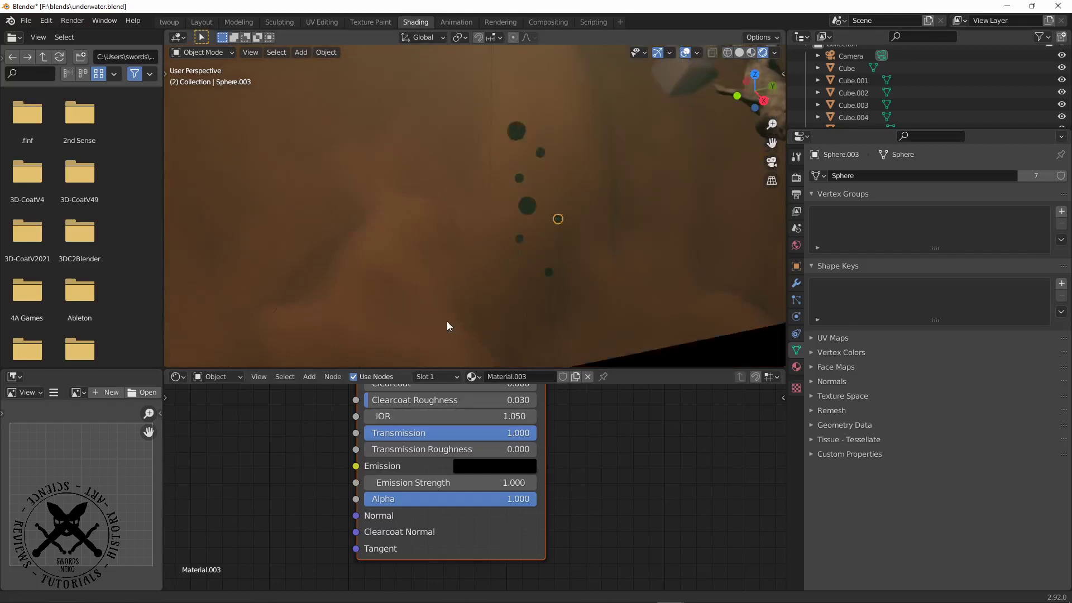
{"action": "scroll", "coordinate": [438, 325], "scroll_direction": "up", "scroll_amount": 3}
{"action": "scroll", "coordinate": [433, 329], "scroll_direction": "down", "scroll_amount": 3}
{"action": "key", "text": "KP_0"}
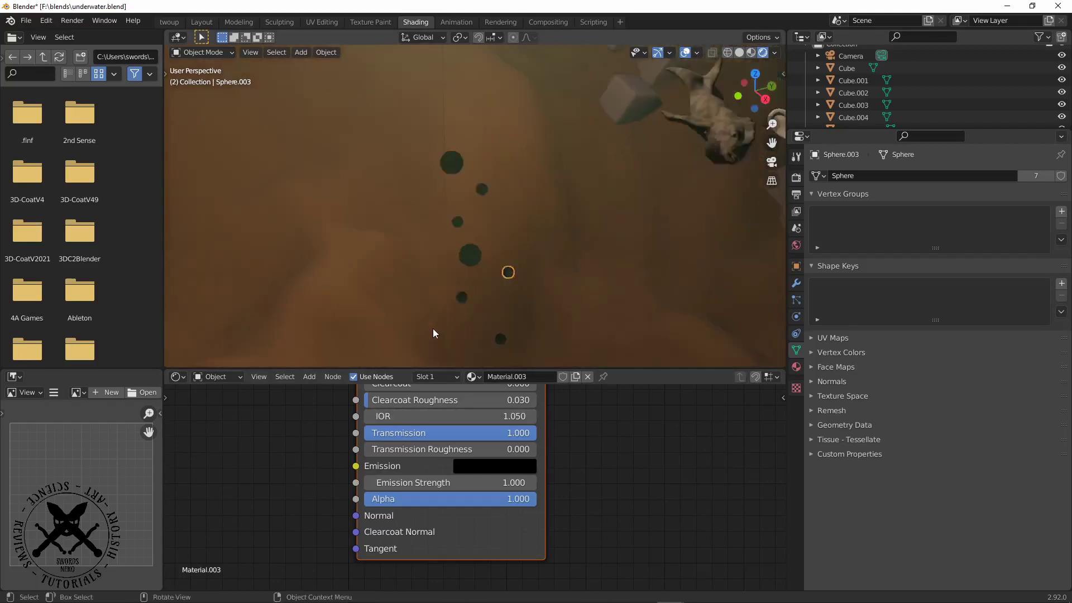
{"action": "key", "text": "a"}
{"action": "key", "text": "a"}
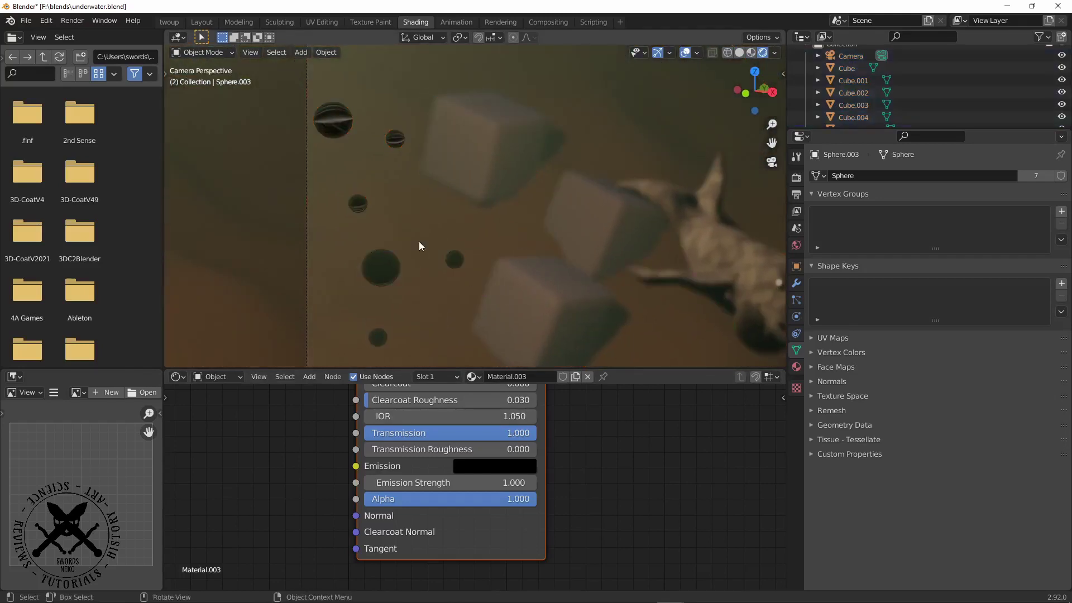
{"action": "middle_click_drag", "start_coordinate": [386, 241], "coordinate": [437, 240], "text": "shift"}
{"action": "scroll", "coordinate": [438, 246], "scroll_direction": "up", "scroll_amount": 3}
{"action": "scroll", "coordinate": [441, 252], "scroll_direction": "down", "scroll_amount": 3}
{"action": "key", "text": "z"}
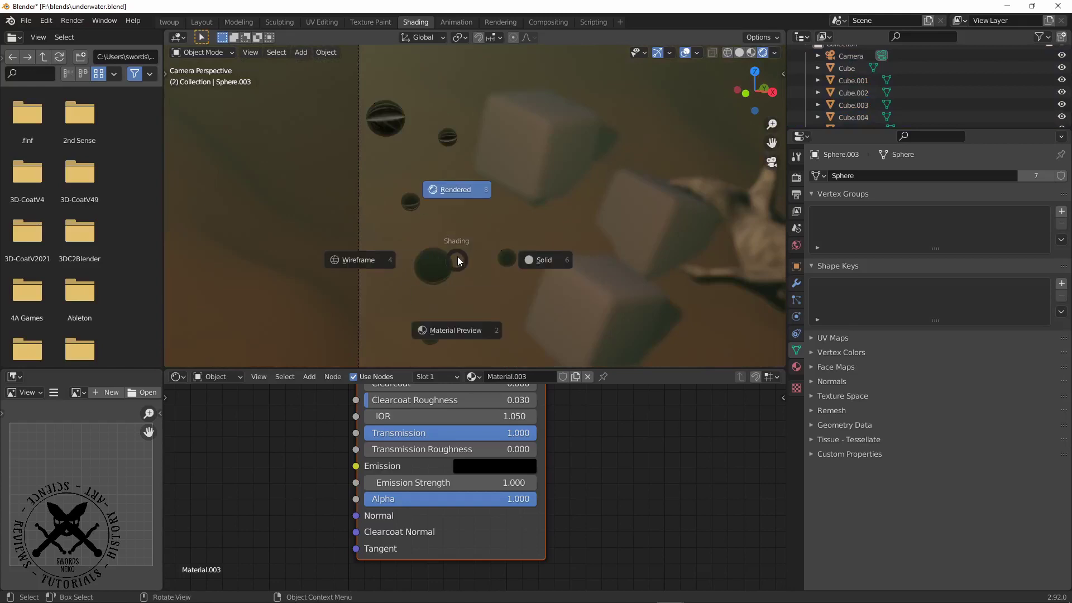
{"action": "left_click", "coordinate": [452, 190]}
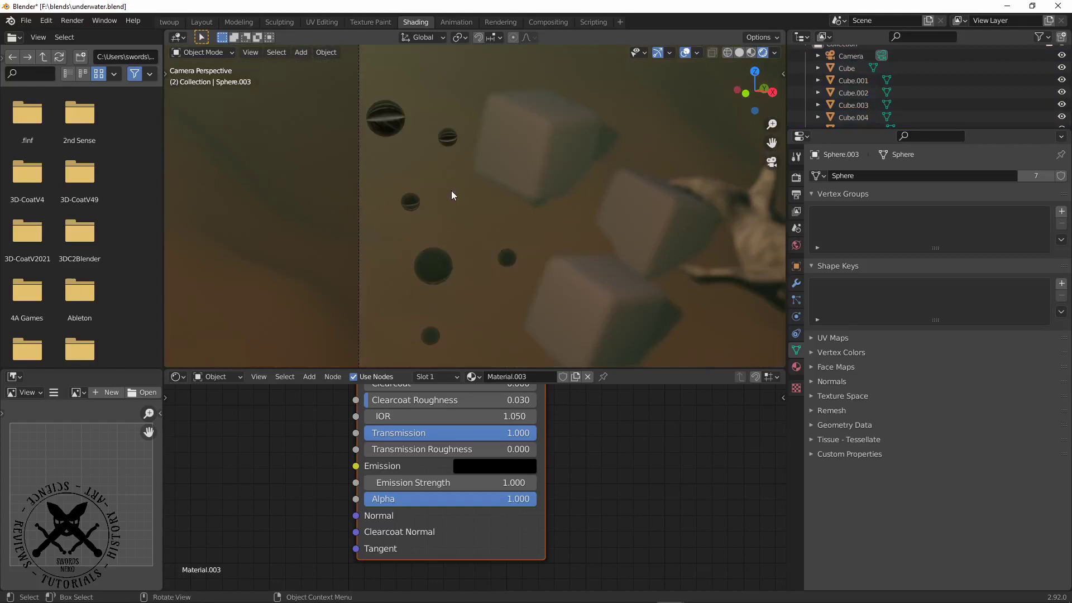
Step: Look through the available render engines in the render settings and reframe the camera view around the monkey head
{"action": "left_click", "coordinate": [796, 177]}
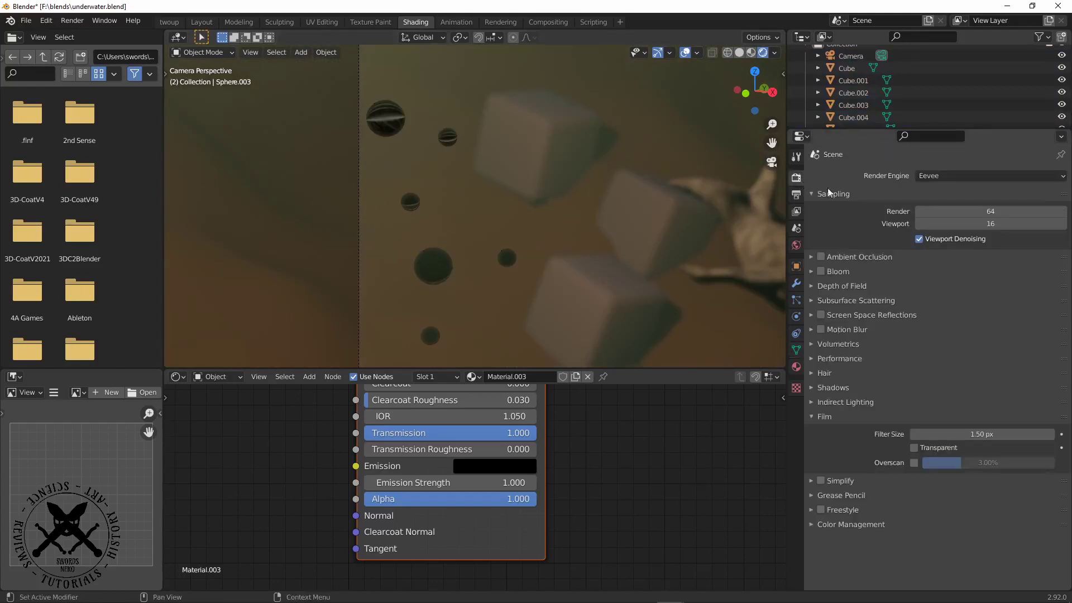
{"action": "left_click", "coordinate": [951, 177]}
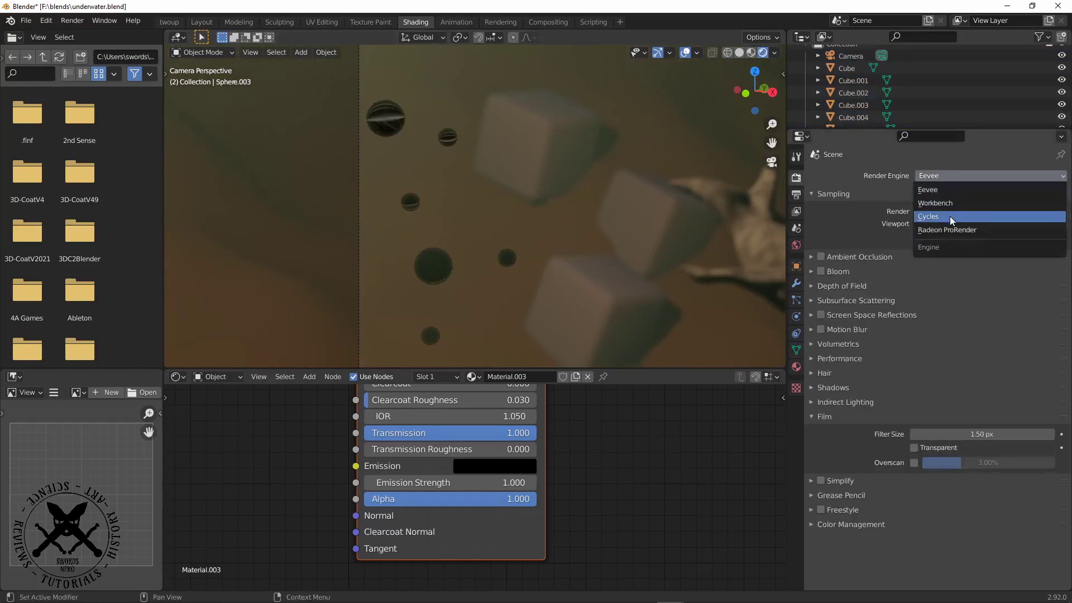
{"action": "scroll", "coordinate": [641, 186], "scroll_direction": "down", "scroll_amount": 2}
{"action": "middle_click_drag", "start_coordinate": [742, 209], "coordinate": [451, 172], "text": "shift"}
{"action": "scroll", "coordinate": [533, 183], "scroll_direction": "down", "scroll_amount": 2}
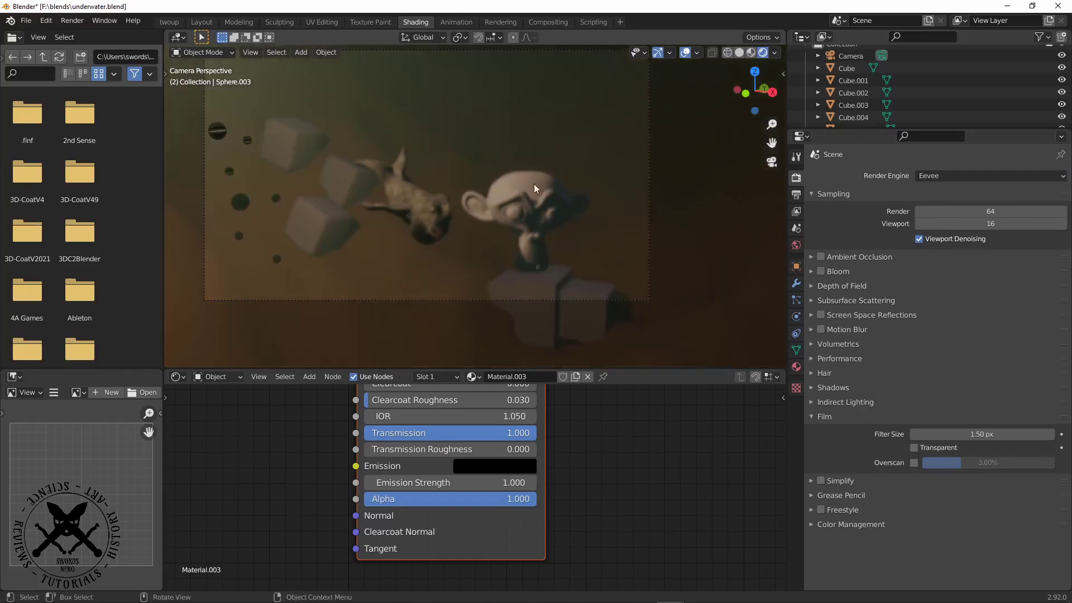
{"action": "middle_click_drag", "start_coordinate": [608, 196], "coordinate": [558, 207], "text": "shift"}
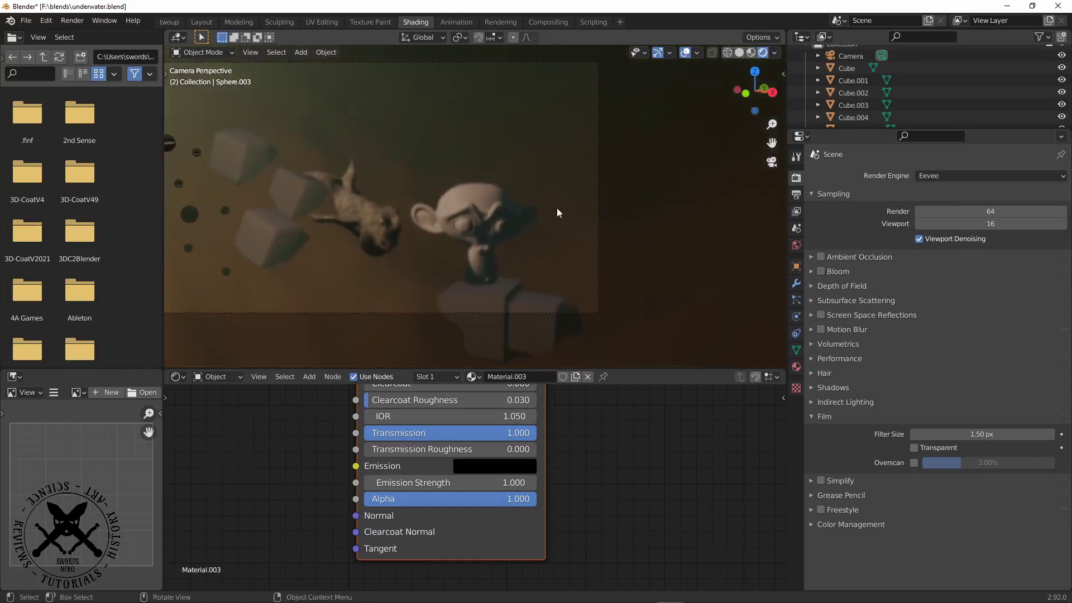
Step: Switch to the Compositing workspace and bring the distortion node setup into closer view
{"action": "left_click", "coordinate": [553, 22]}
{"action": "scroll", "coordinate": [289, 157], "scroll_direction": "up", "scroll_amount": 3}
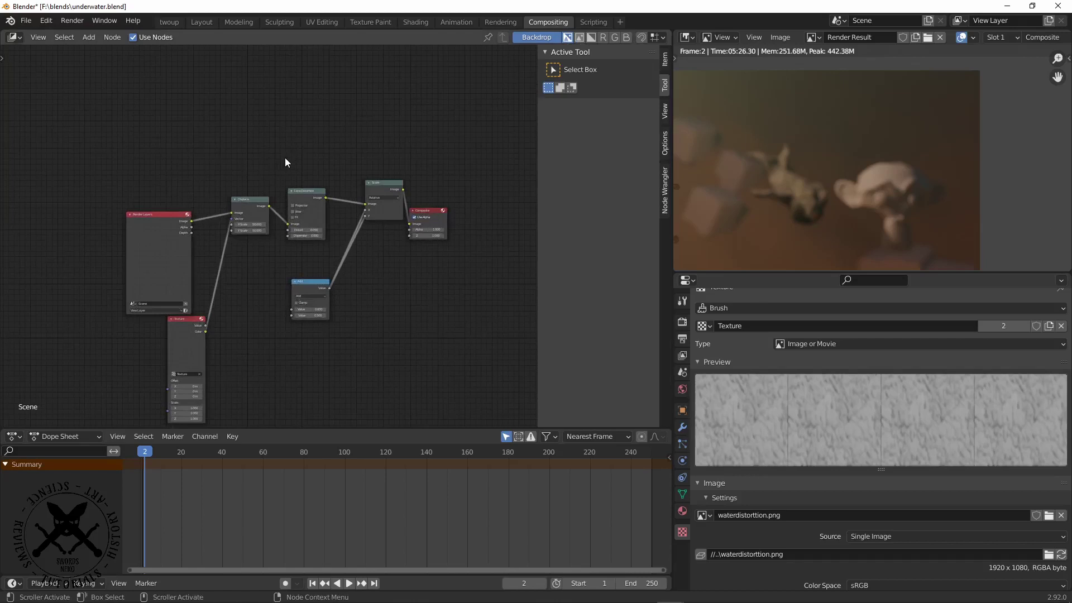
{"action": "middle_click_drag", "start_coordinate": [287, 160], "coordinate": [370, 172]}
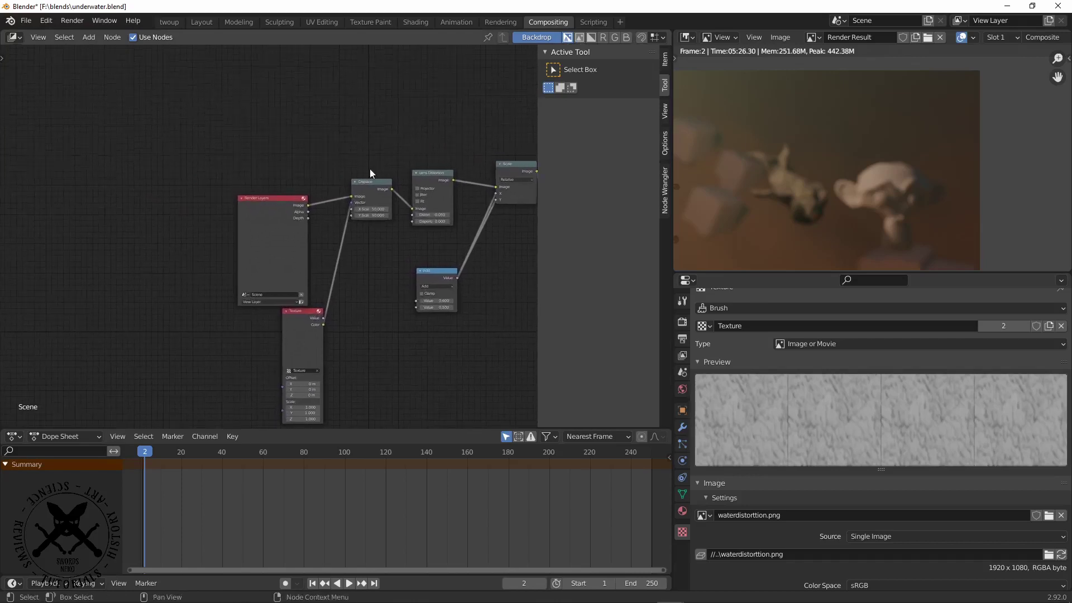
Step: Enlarge the render result view by narrowing the node editor, and zoom in on the rendered bubbles
{"action": "left_click_drag", "start_coordinate": [257, 212], "coordinate": [253, 183]}
{"action": "middle_click_drag", "start_coordinate": [356, 167], "coordinate": [287, 183]}
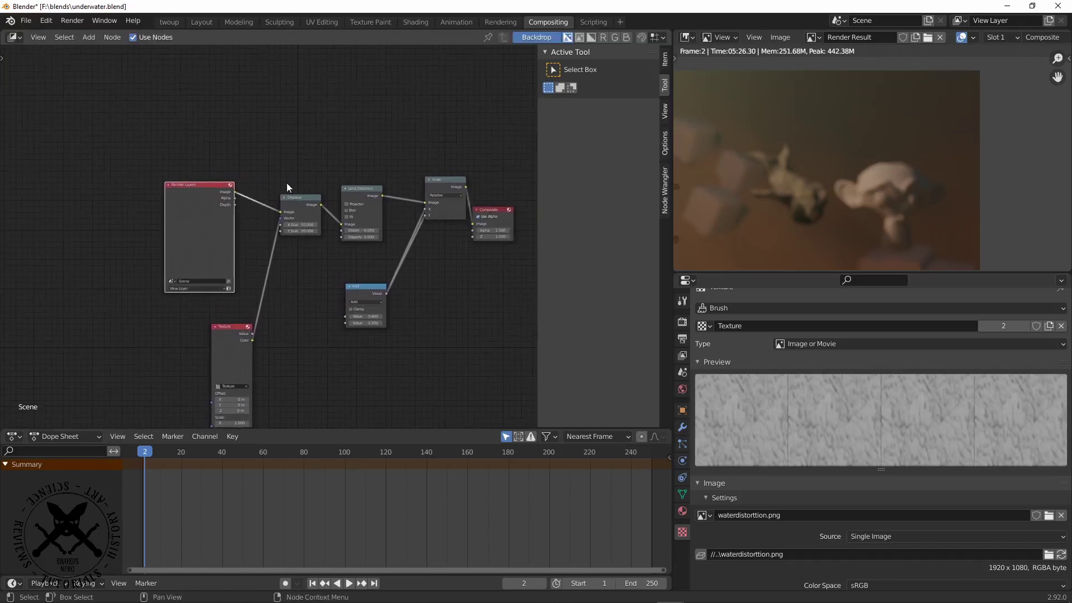
{"action": "scroll", "coordinate": [335, 188], "scroll_direction": "up", "scroll_amount": 2}
{"action": "left_click_drag", "start_coordinate": [675, 231], "coordinate": [459, 259]}
{"action": "scroll", "coordinate": [679, 202], "scroll_direction": "up", "scroll_amount": 6}
{"action": "middle_click_drag", "start_coordinate": [634, 190], "coordinate": [681, 139]}
{"action": "scroll", "coordinate": [678, 174], "scroll_direction": "down", "scroll_amount": 2}
{"action": "scroll", "coordinate": [563, 179], "scroll_direction": "up", "scroll_amount": 4}
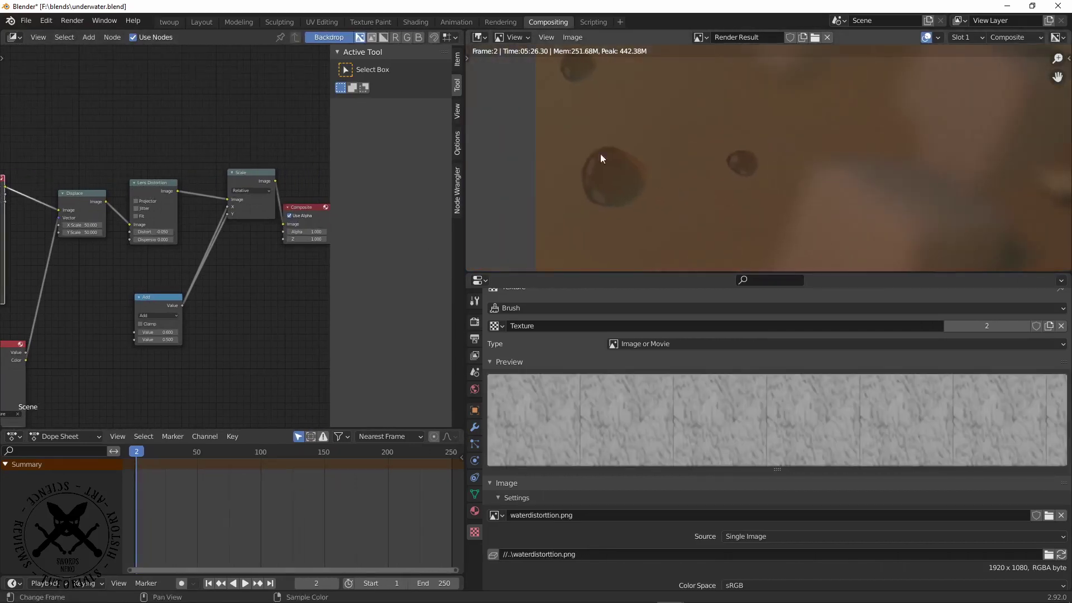
Step: Bring the compositing node tree back into view and select the Displace node
{"action": "middle_click_drag", "start_coordinate": [67, 229], "coordinate": [473, 229]}
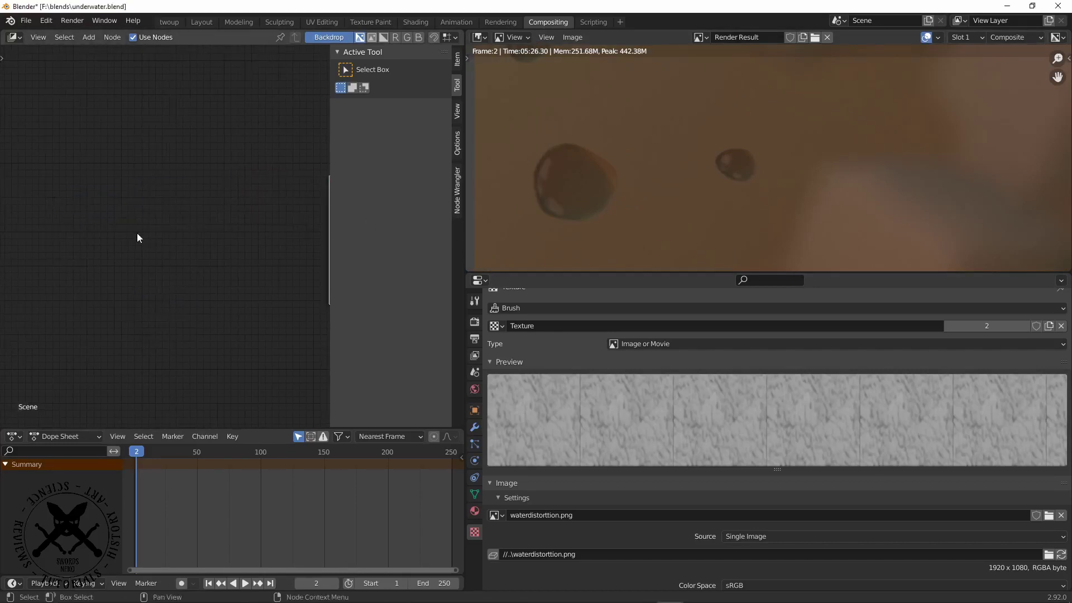
{"action": "scroll", "coordinate": [234, 254], "scroll_direction": "down", "scroll_amount": 5}
{"action": "middle_click_drag", "start_coordinate": [268, 251], "coordinate": [172, 233]}
{"action": "scroll", "coordinate": [234, 254], "scroll_direction": "down", "scroll_amount": 4}
{"action": "scroll", "coordinate": [257, 222], "scroll_direction": "up", "scroll_amount": 1}
{"action": "middle_click_drag", "start_coordinate": [260, 223], "coordinate": [135, 245]}
{"action": "scroll", "coordinate": [136, 244], "scroll_direction": "up", "scroll_amount": 11}
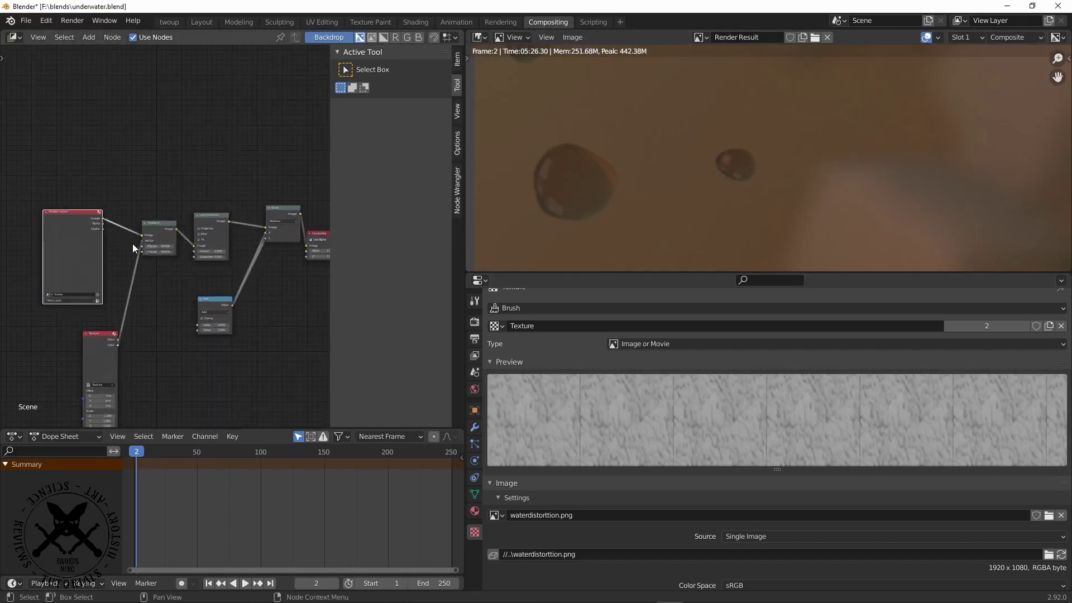
{"action": "scroll", "coordinate": [146, 245], "scroll_direction": "up", "scroll_amount": 2}
{"action": "left_click_drag", "start_coordinate": [156, 209], "coordinate": [158, 240]}
Step: Select the Texture node that feeds the Displace node's Vector input and show its full settings
{"action": "middle_click_drag", "start_coordinate": [67, 284], "coordinate": [154, 208]}
{"action": "scroll", "coordinate": [201, 347], "scroll_direction": "down", "scroll_amount": 3}
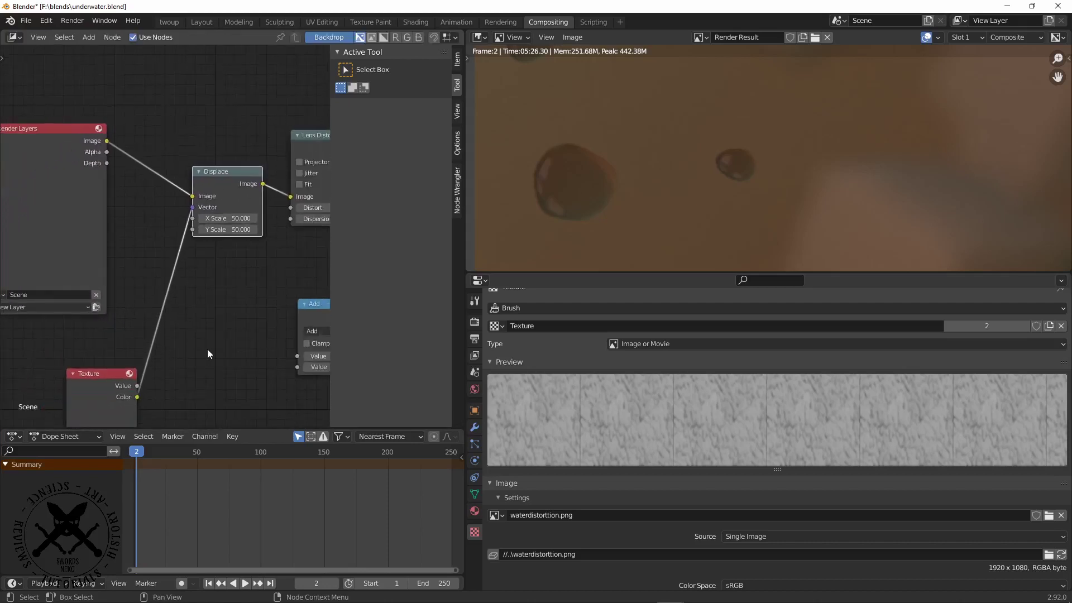
{"action": "middle_click_drag", "start_coordinate": [208, 354], "coordinate": [213, 273]}
{"action": "left_click_drag", "start_coordinate": [125, 317], "coordinate": [134, 296]}
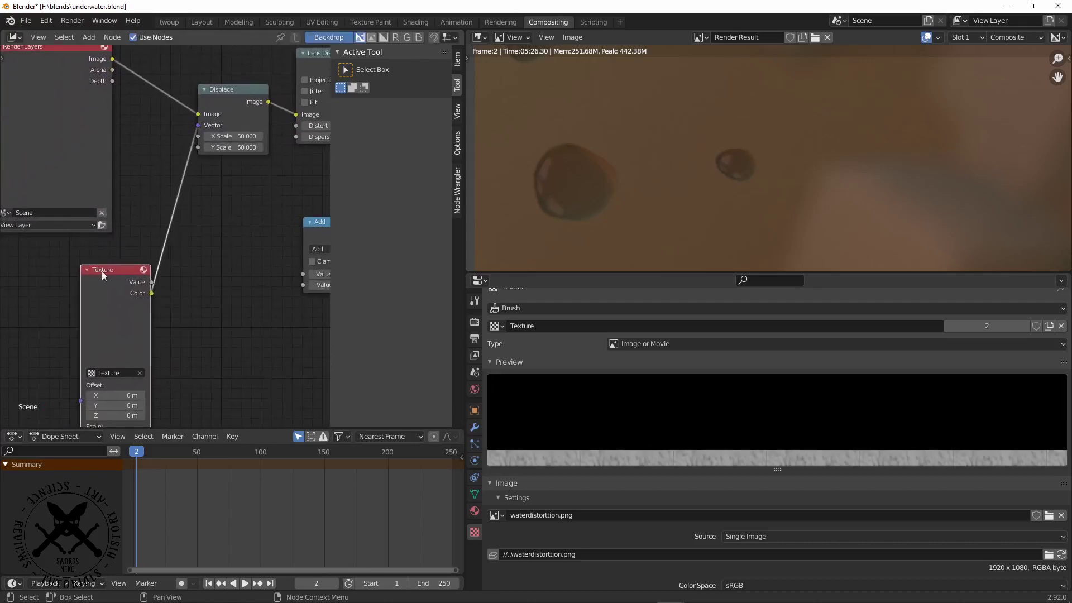
{"action": "middle_click_drag", "start_coordinate": [205, 329], "coordinate": [257, 292]}
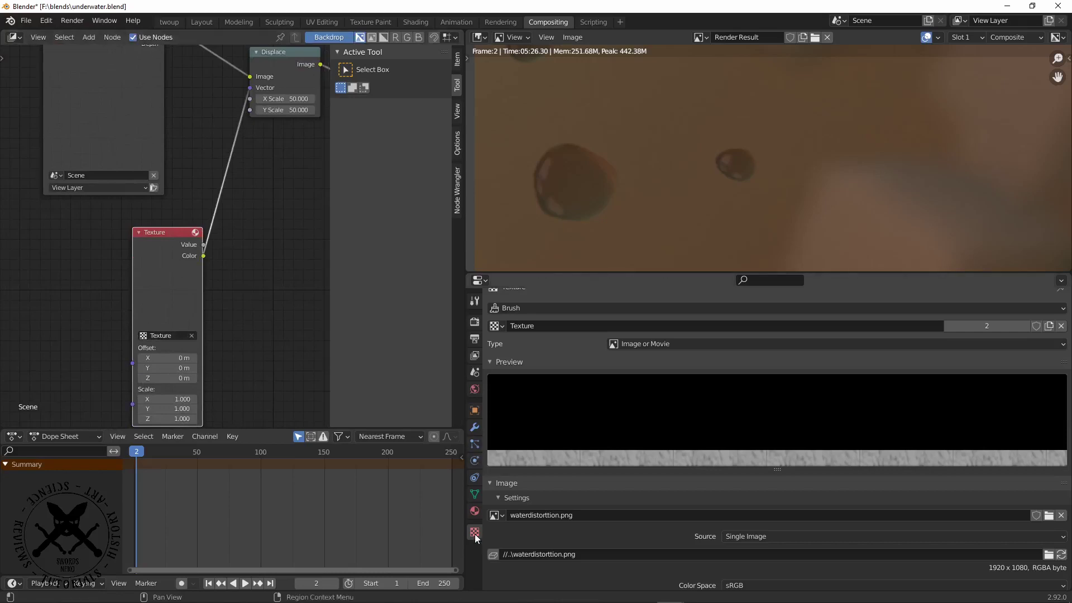
Step: Split the texture properties area in two and turn the new area into an Image Editor
{"action": "scroll", "coordinate": [539, 454], "scroll_direction": "up", "scroll_amount": 1}
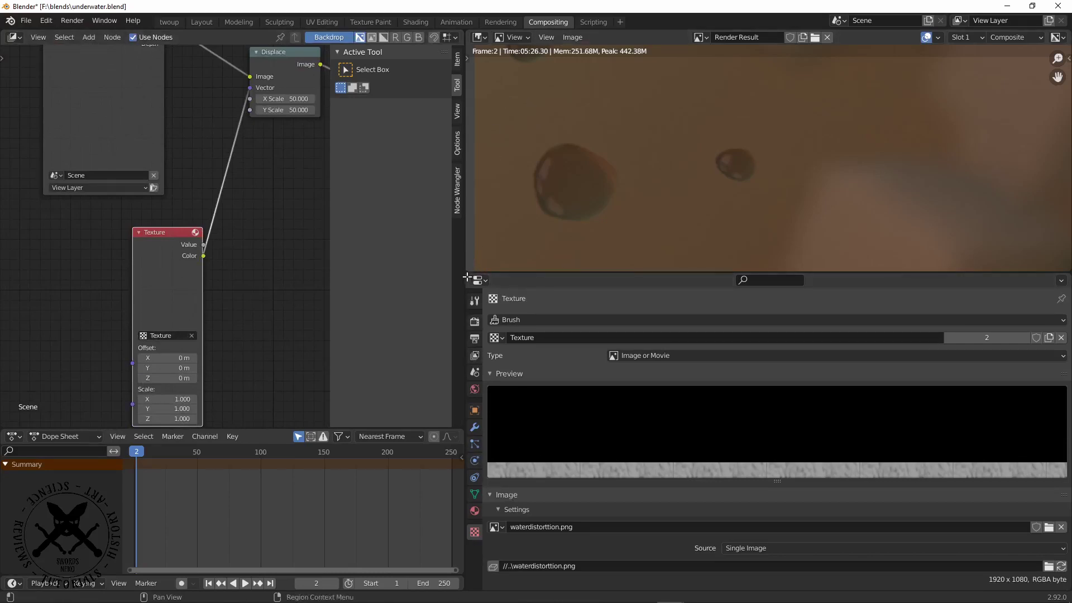
{"action": "left_click_drag", "start_coordinate": [467, 277], "coordinate": [706, 292]}
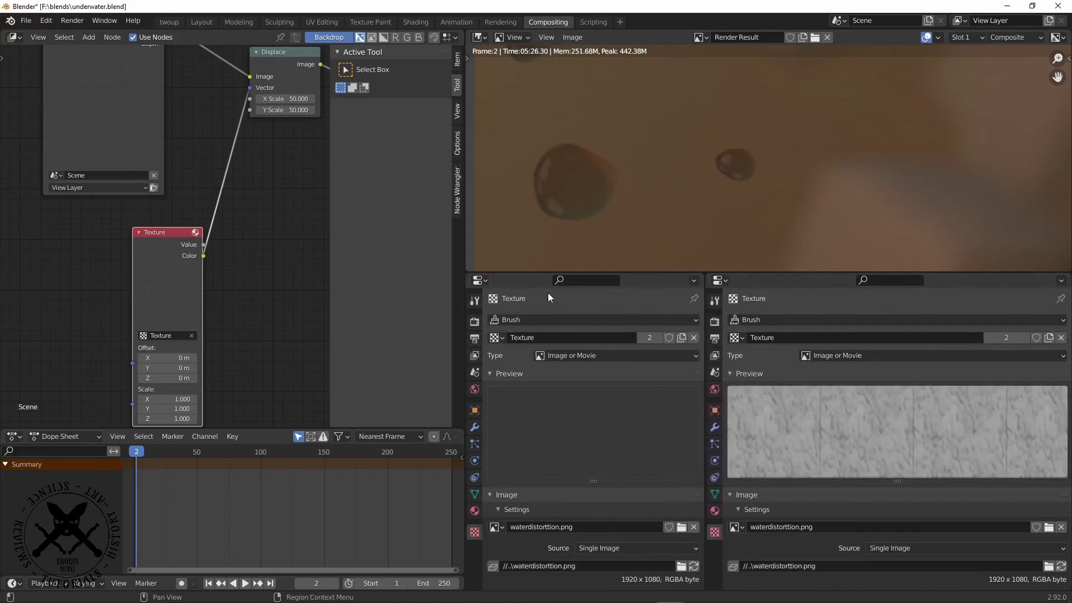
{"action": "left_click", "coordinate": [476, 280]}
{"action": "left_click", "coordinate": [536, 329]}
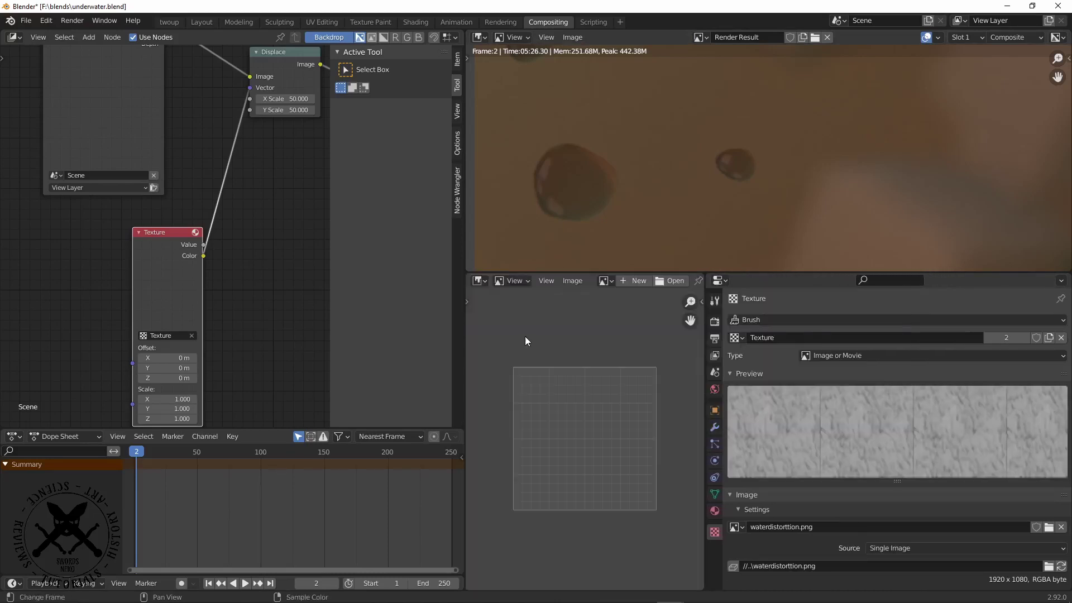
Step: Display the waterdistorttion.png image in the new Image Editor
{"action": "left_click", "coordinate": [507, 283]}
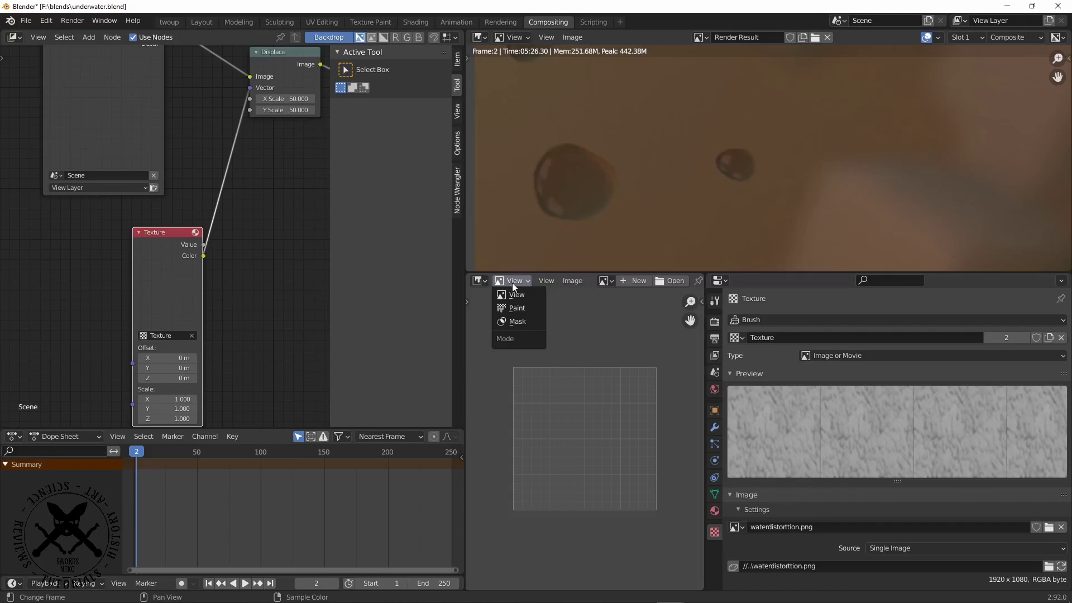
{"action": "left_click", "coordinate": [605, 280]}
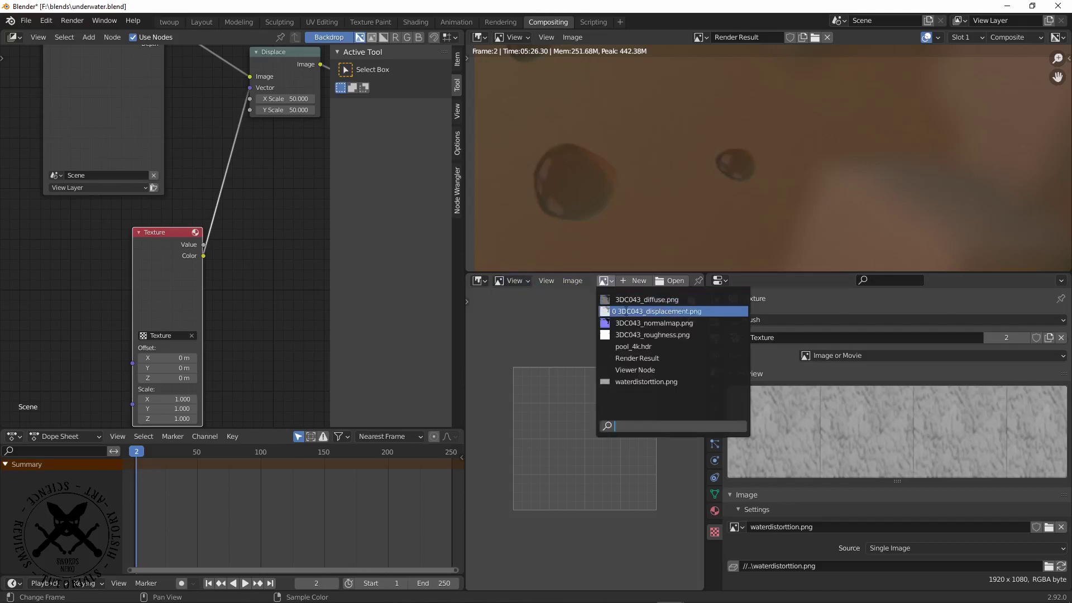
{"action": "left_click", "coordinate": [646, 382]}
{"action": "scroll", "coordinate": [557, 384], "scroll_direction": "down", "scroll_amount": 8}
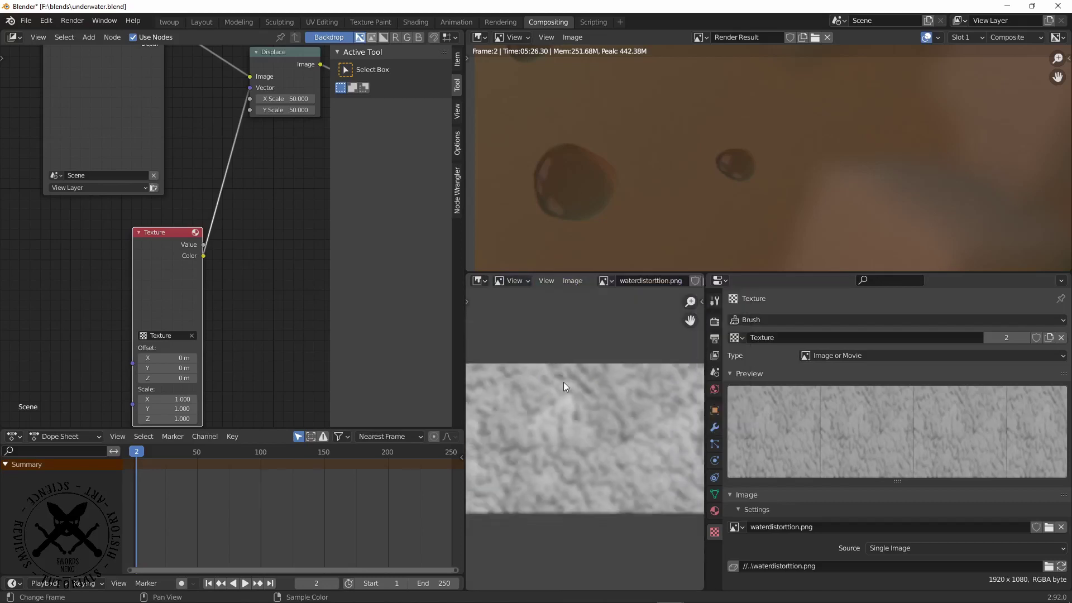
Step: Examine the grey noise pattern of the water distortion image up close and as a whole
{"action": "middle_click_drag", "start_coordinate": [564, 382], "coordinate": [535, 345]}
{"action": "scroll", "coordinate": [584, 375], "scroll_direction": "up", "scroll_amount": 5}
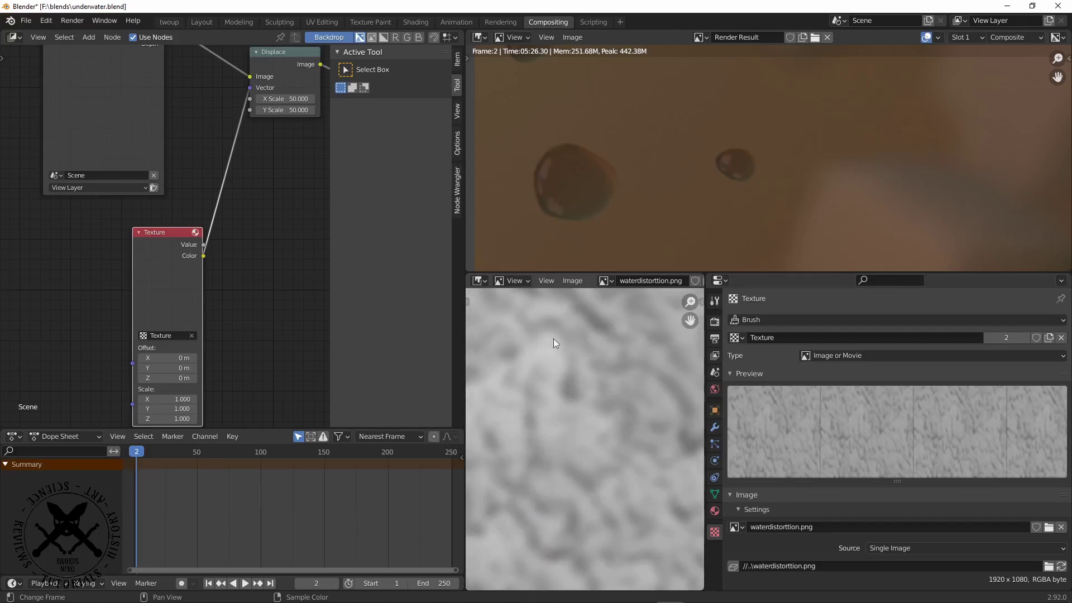
{"action": "scroll", "coordinate": [554, 344], "scroll_direction": "down", "scroll_amount": 5}
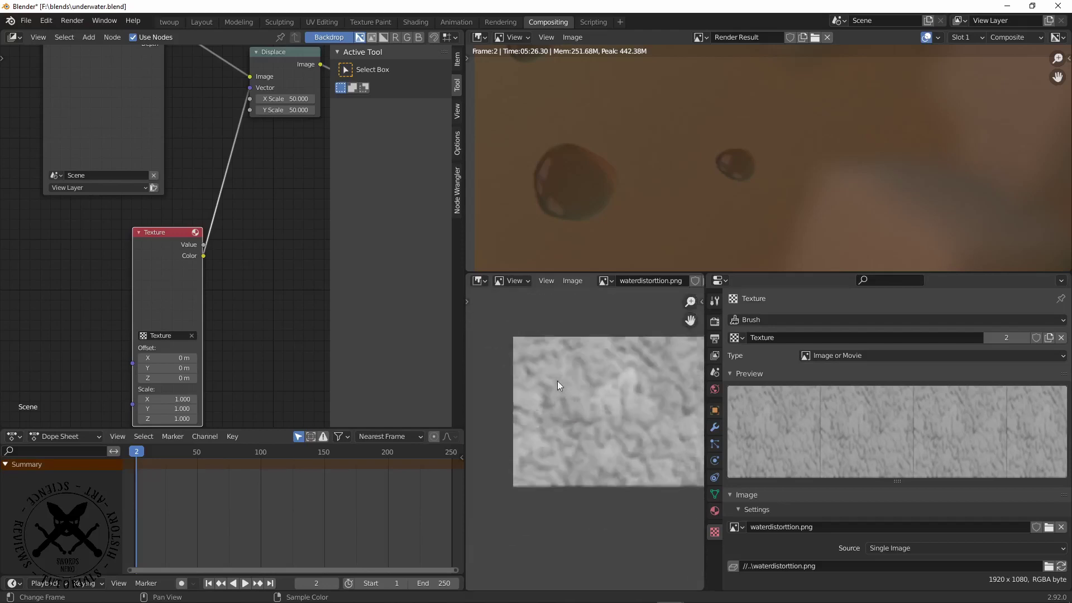
{"action": "scroll", "coordinate": [558, 381], "scroll_direction": "up", "scroll_amount": 6}
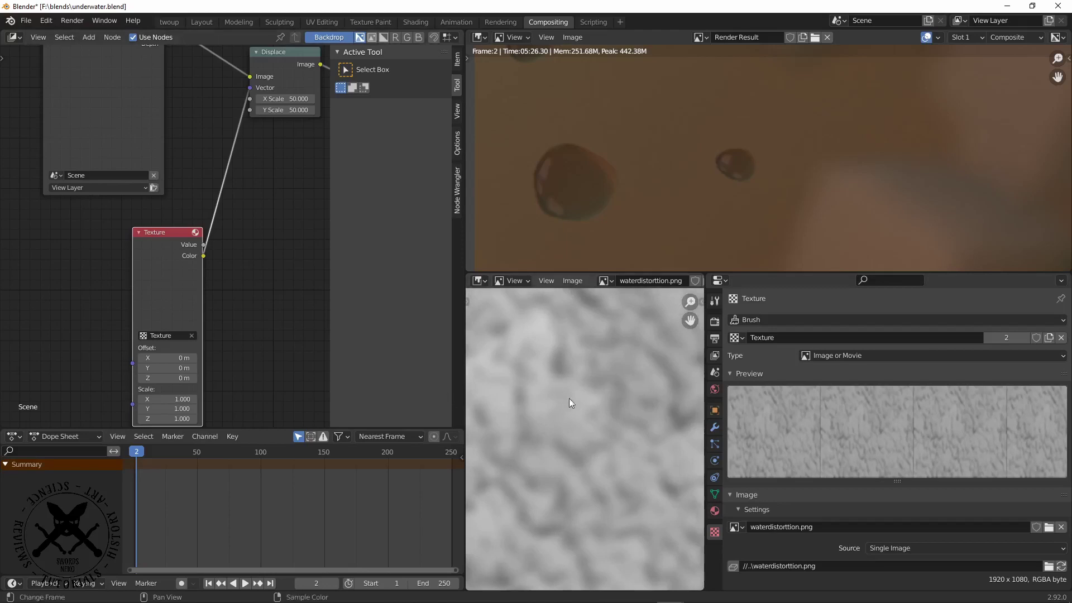
{"action": "scroll", "coordinate": [575, 396], "scroll_direction": "down", "scroll_amount": 2}
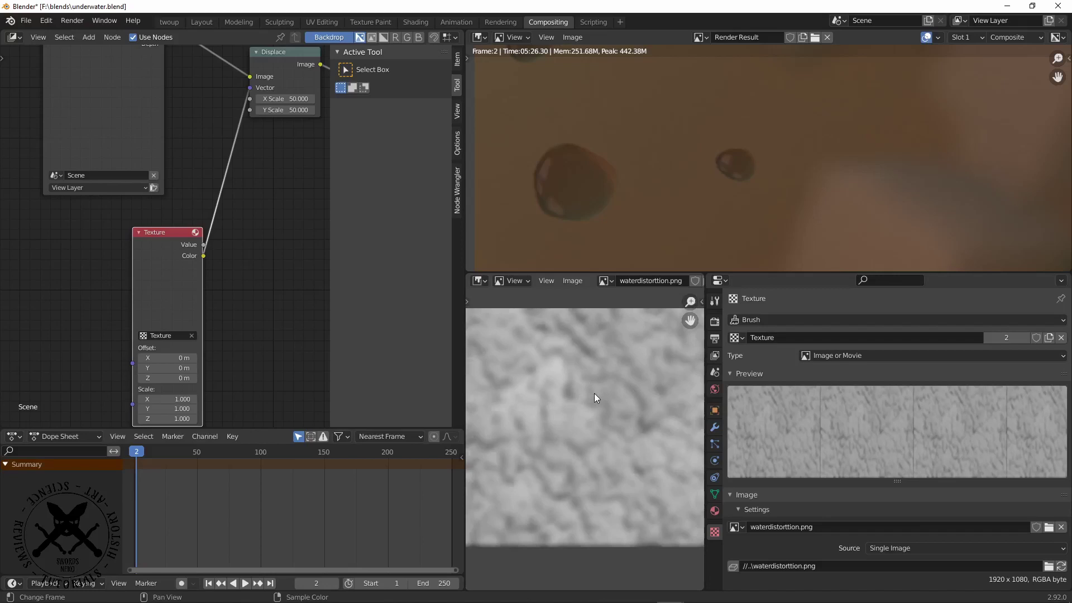
{"action": "scroll", "coordinate": [594, 393], "scroll_direction": "up", "scroll_amount": 2}
{"action": "scroll", "coordinate": [580, 399], "scroll_direction": "down", "scroll_amount": 2}
{"action": "middle_click_drag", "start_coordinate": [580, 399], "coordinate": [606, 406]}
{"action": "scroll", "coordinate": [542, 415], "scroll_direction": "down", "scroll_amount": 1}
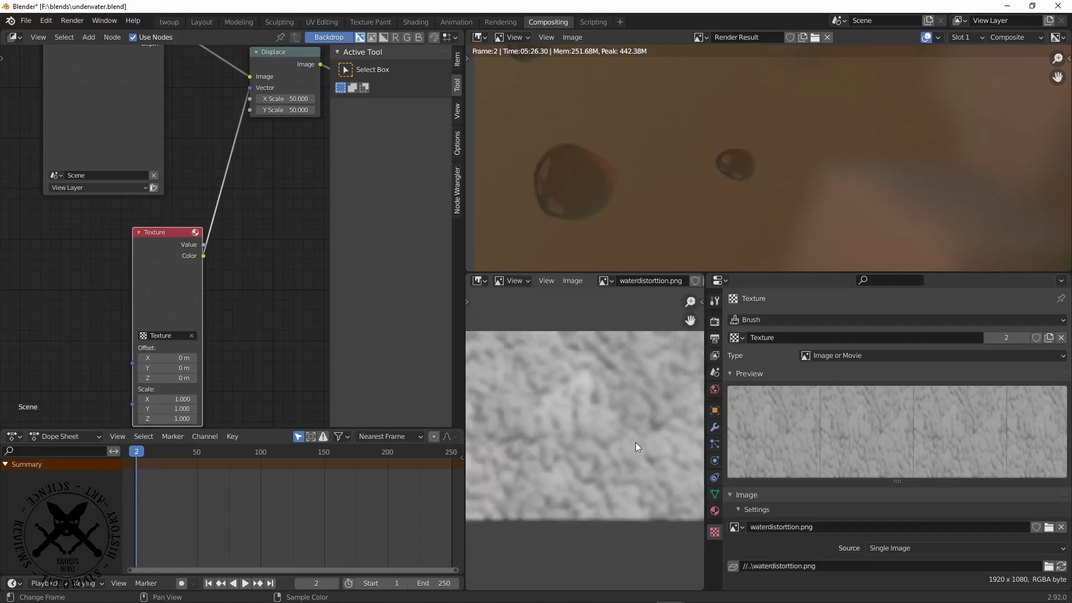
Step: Bypass the Displace and Lens Distortion nodes by linking the Render Layers Image output directly to the Scale node's Image input
{"action": "middle_click_drag", "start_coordinate": [271, 206], "coordinate": [253, 269]}
{"action": "scroll", "coordinate": [247, 172], "scroll_direction": "up", "scroll_amount": 2}
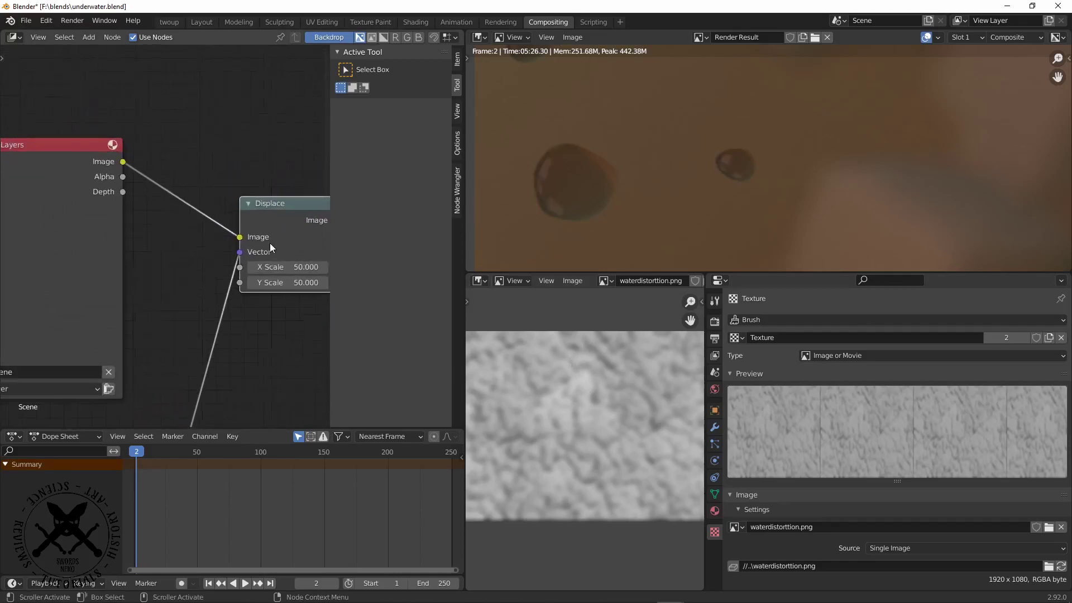
{"action": "middle_click_drag", "start_coordinate": [241, 265], "coordinate": [202, 273]}
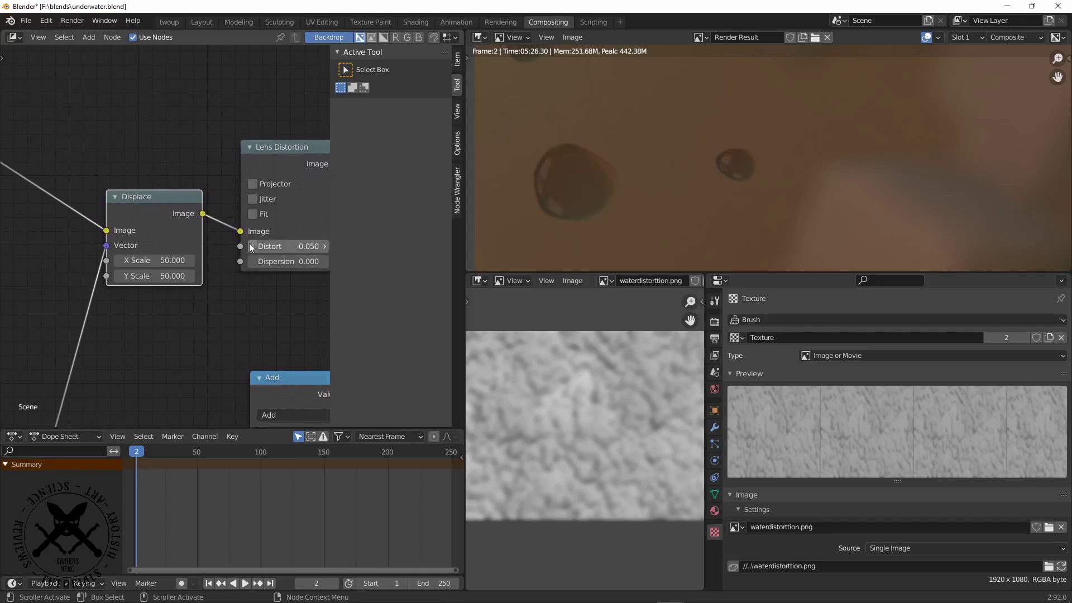
{"action": "scroll", "coordinate": [218, 235], "scroll_direction": "down", "scroll_amount": 1}
{"action": "scroll", "coordinate": [190, 232], "scroll_direction": "down", "scroll_amount": 2}
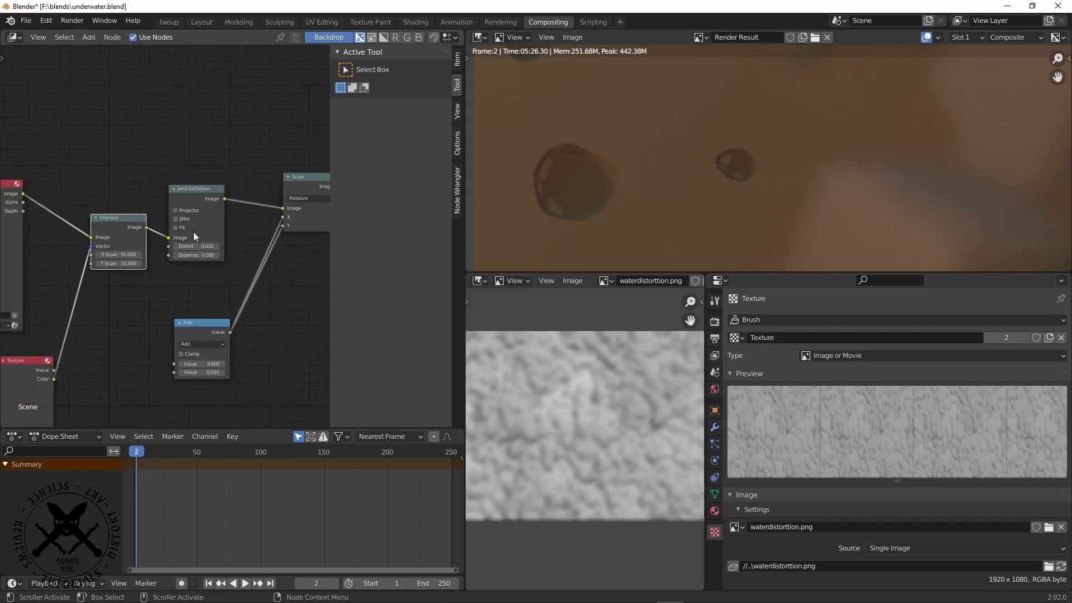
{"action": "left_click_drag", "start_coordinate": [23, 193], "coordinate": [283, 208]}
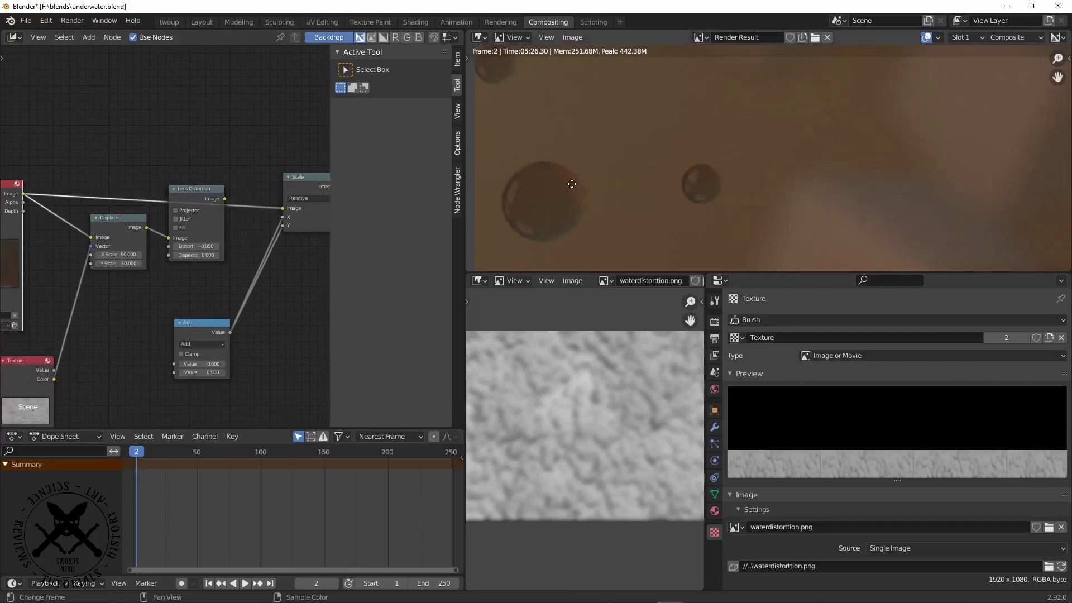
Step: Inspect the render without distortion, from the bubbles up close to the cubes and monkey heads
{"action": "scroll", "coordinate": [594, 206], "scroll_direction": "up", "scroll_amount": 2}
{"action": "middle_click_drag", "start_coordinate": [572, 184], "coordinate": [521, 178]}
{"action": "scroll", "coordinate": [614, 207], "scroll_direction": "down", "scroll_amount": 3}
{"action": "scroll", "coordinate": [592, 196], "scroll_direction": "down", "scroll_amount": 2}
{"action": "middle_click_drag", "start_coordinate": [619, 200], "coordinate": [514, 198]}
{"action": "scroll", "coordinate": [695, 200], "scroll_direction": "down", "scroll_amount": 3}
{"action": "middle_click_drag", "start_coordinate": [698, 199], "coordinate": [636, 196]}
{"action": "scroll", "coordinate": [511, 213], "scroll_direction": "up", "scroll_amount": 1}
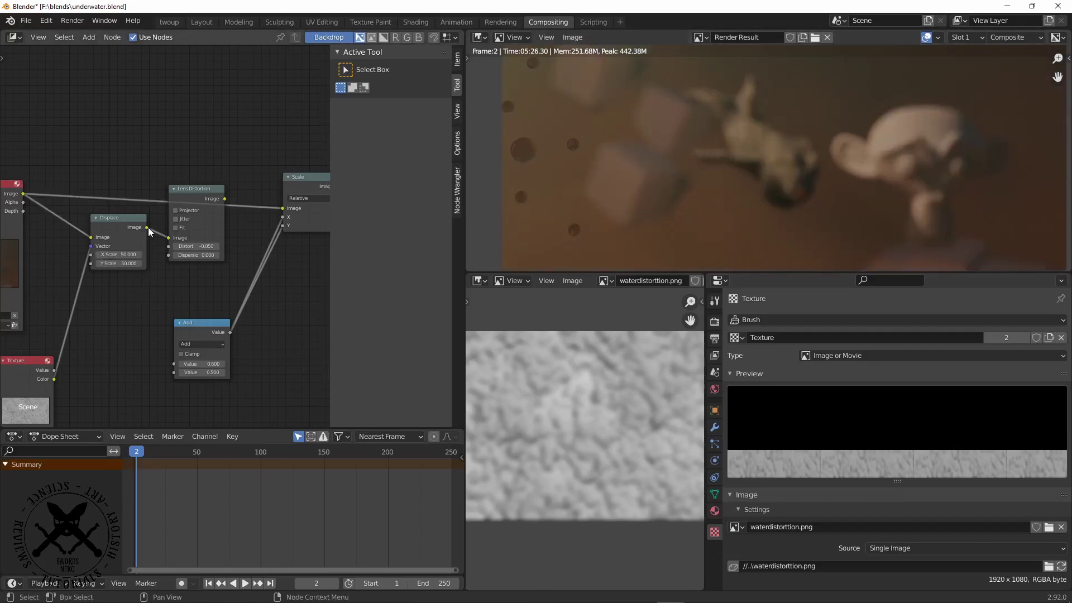
Step: Link the Displace node's Image output to the Scale node's Image input and inspect the bubbles in the render
{"action": "left_click_drag", "start_coordinate": [148, 227], "coordinate": [286, 208]}
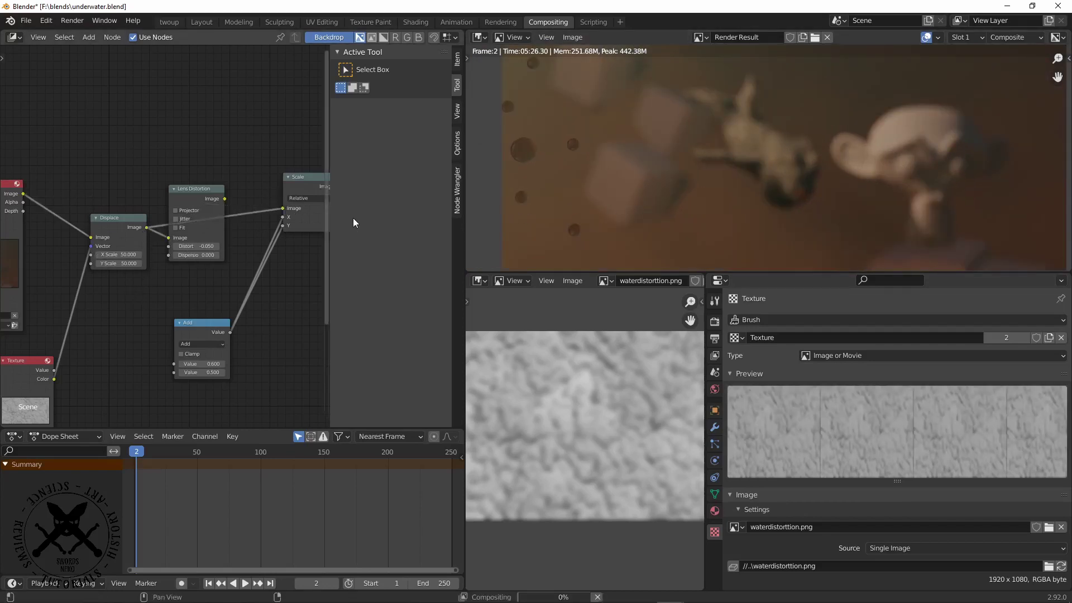
{"action": "scroll", "coordinate": [541, 163], "scroll_direction": "up", "scroll_amount": 3}
{"action": "middle_click_drag", "start_coordinate": [541, 173], "coordinate": [620, 192]}
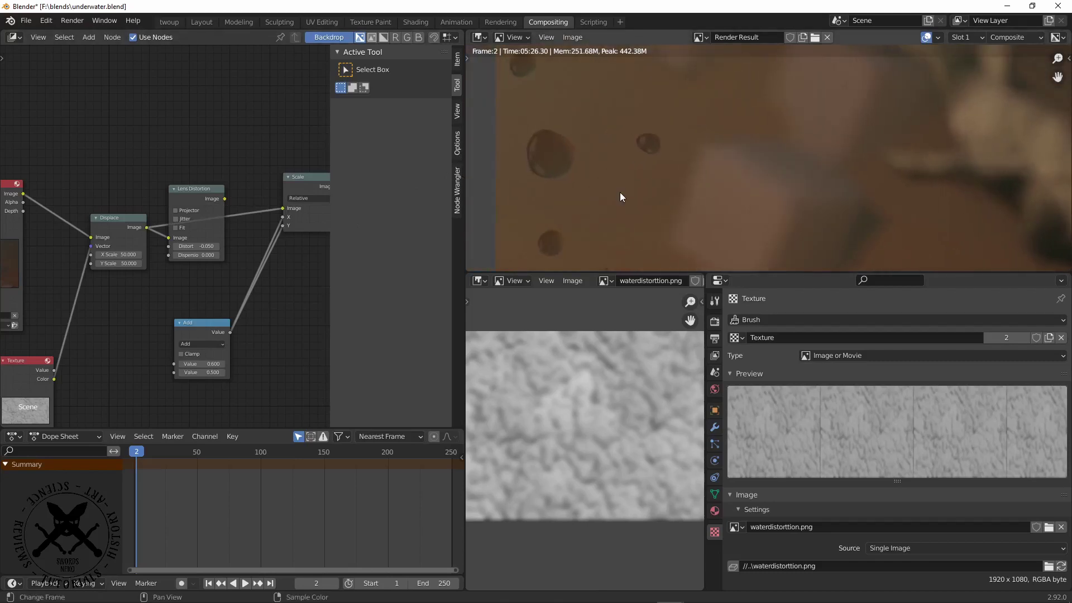
Step: Select the Lens Distortion node and bring its Distort and Dispersion settings into close view
{"action": "middle_click_drag", "start_coordinate": [129, 242], "coordinate": [203, 226]}
{"action": "scroll", "coordinate": [203, 226], "scroll_direction": "up", "scroll_amount": 1}
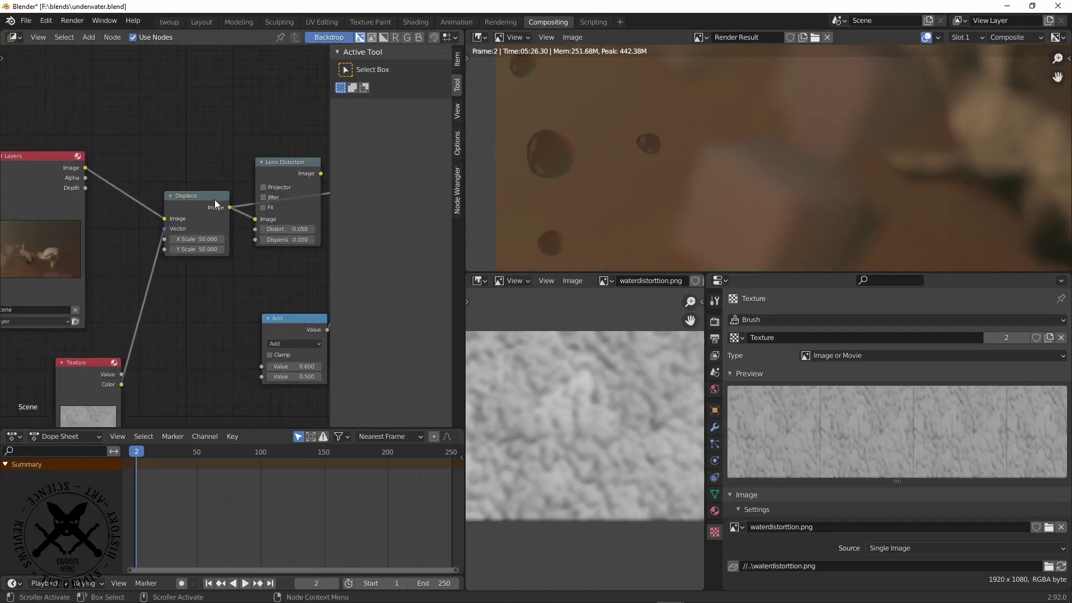
{"action": "middle_click_drag", "start_coordinate": [235, 192], "coordinate": [211, 199]}
{"action": "left_click_drag", "start_coordinate": [270, 174], "coordinate": [277, 199]}
{"action": "middle_click_drag", "start_coordinate": [276, 199], "coordinate": [209, 223]}
{"action": "scroll", "coordinate": [210, 223], "scroll_direction": "up", "scroll_amount": 2}
{"action": "mouse_move", "coordinate": [204, 219]}
{"action": "left_mouse_down"}
{"action": "mouse_move", "coordinate": [196, 190]}
{"action": "mouse_move", "coordinate": [224, 209]}
{"action": "left_mouse_up"}
{"action": "scroll", "coordinate": [157, 218], "scroll_direction": "up", "scroll_amount": 1}
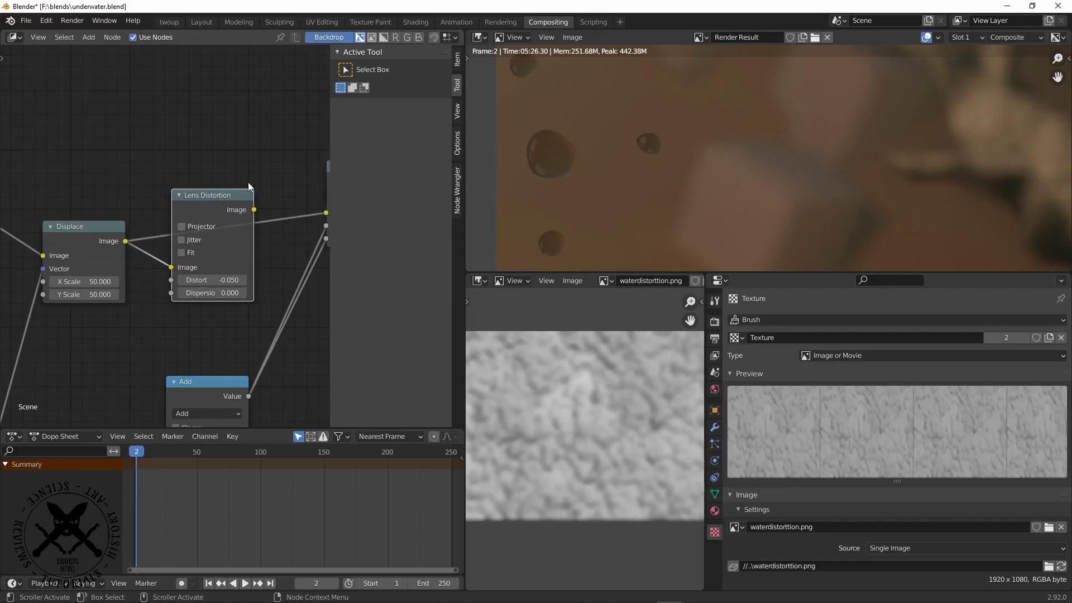
Step: Link the Lens Distortion node's Image output to the Scale node's Image input and check the resulting render
{"action": "middle_click_drag", "start_coordinate": [249, 182], "coordinate": [224, 182]}
{"action": "mouse_move", "coordinate": [296, 217]}
{"action": "left_mouse_down"}
{"action": "mouse_move", "coordinate": [242, 239]}
{"action": "mouse_move", "coordinate": [199, 236]}
{"action": "mouse_move", "coordinate": [249, 210]}
{"action": "mouse_move", "coordinate": [311, 213]}
{"action": "left_mouse_up"}
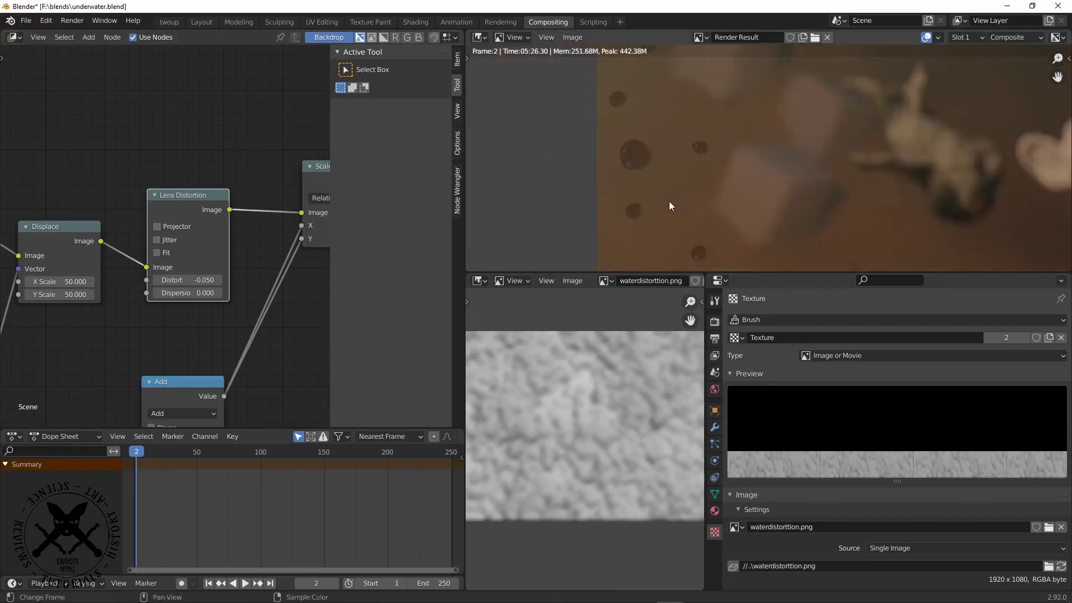
{"action": "scroll", "coordinate": [293, 202], "scroll_direction": "down", "scroll_amount": 5}
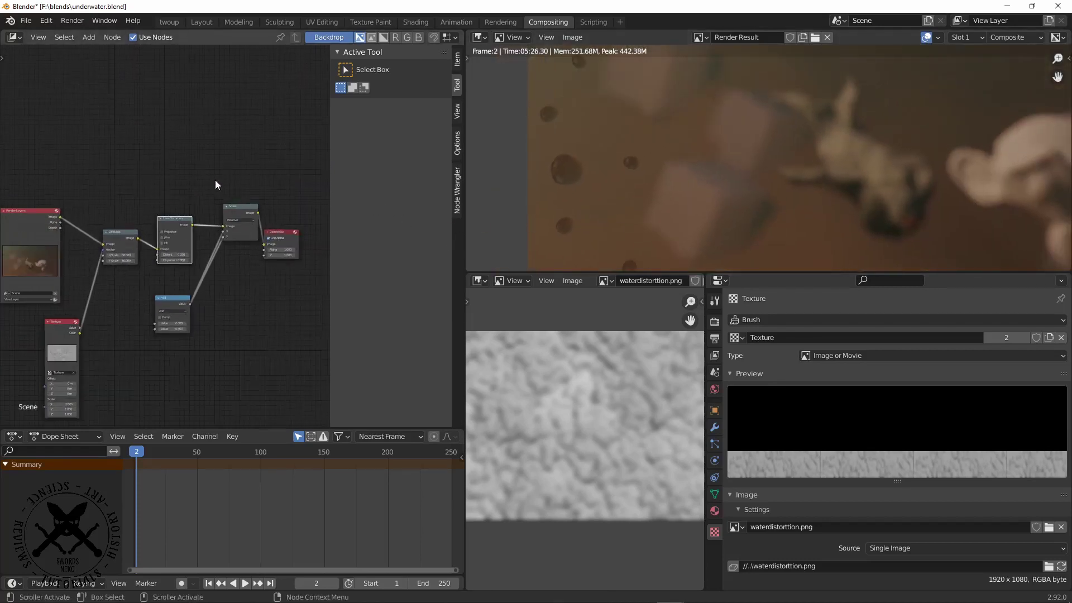
Step: Compare the render with and without lens distortion by switching the Scale node's Image input between the upstream nodes
{"action": "left_click_drag", "start_coordinate": [105, 243], "coordinate": [196, 230]}
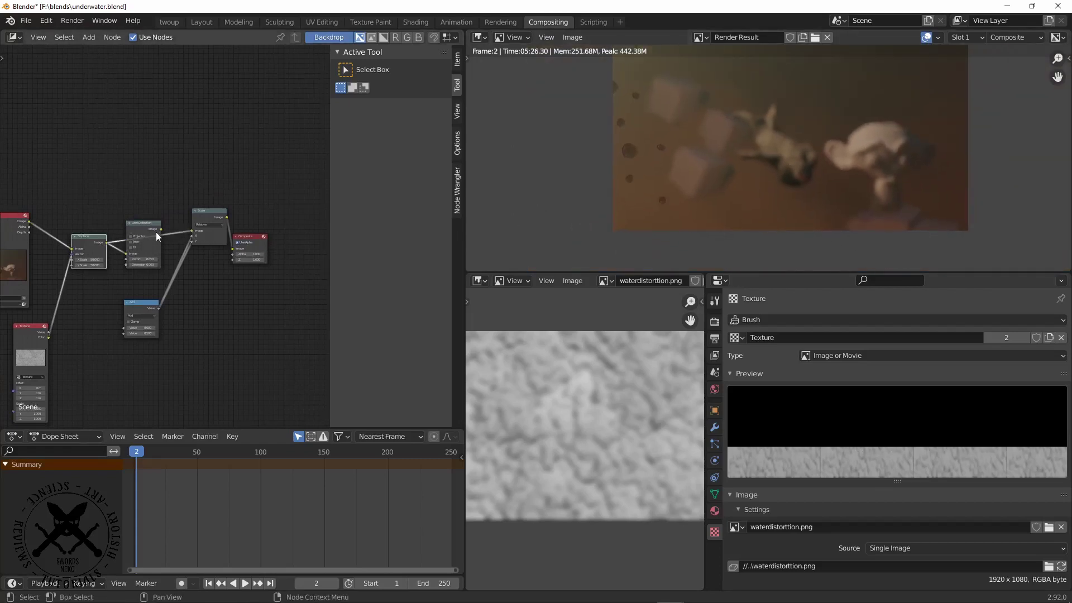
{"action": "left_click_drag", "start_coordinate": [160, 229], "coordinate": [194, 232]}
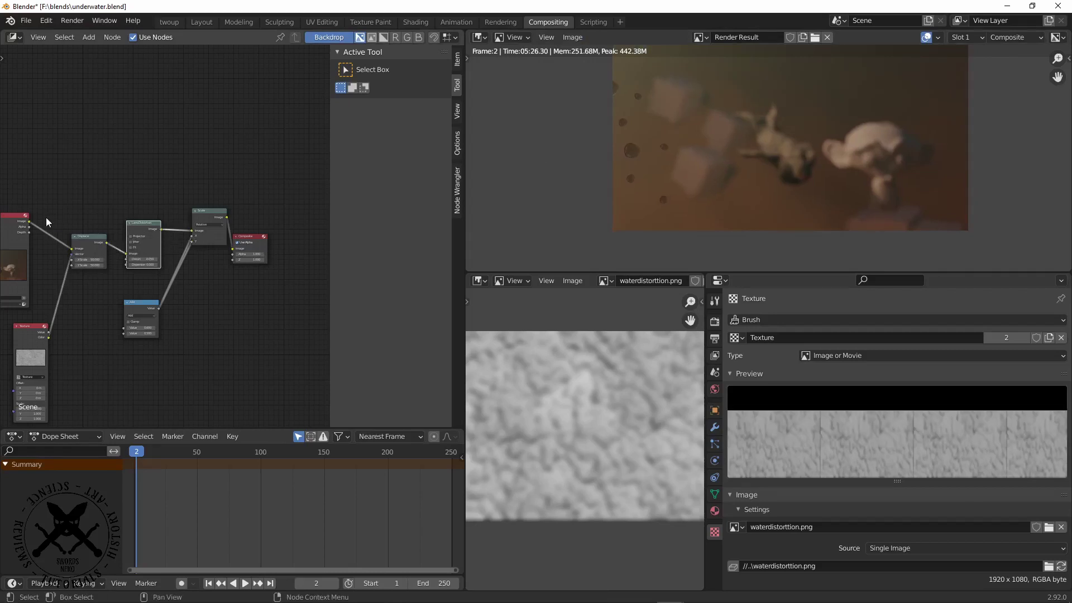
{"action": "left_click_drag", "start_coordinate": [28, 223], "coordinate": [193, 232]}
{"action": "scroll", "coordinate": [207, 220], "scroll_direction": "up", "scroll_amount": 2}
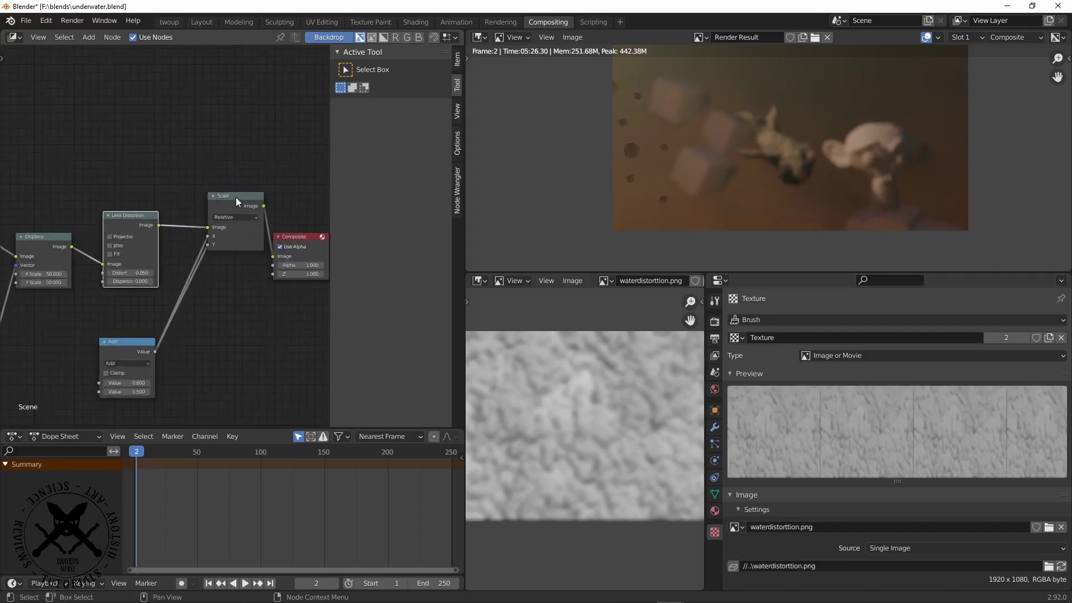
Step: Move the Scale node lower, between the Lens Distortion and Composite nodes, and show the Add node feeding it
{"action": "scroll", "coordinate": [239, 223], "scroll_direction": "up", "scroll_amount": 3}
{"action": "left_click_drag", "start_coordinate": [270, 194], "coordinate": [251, 256]}
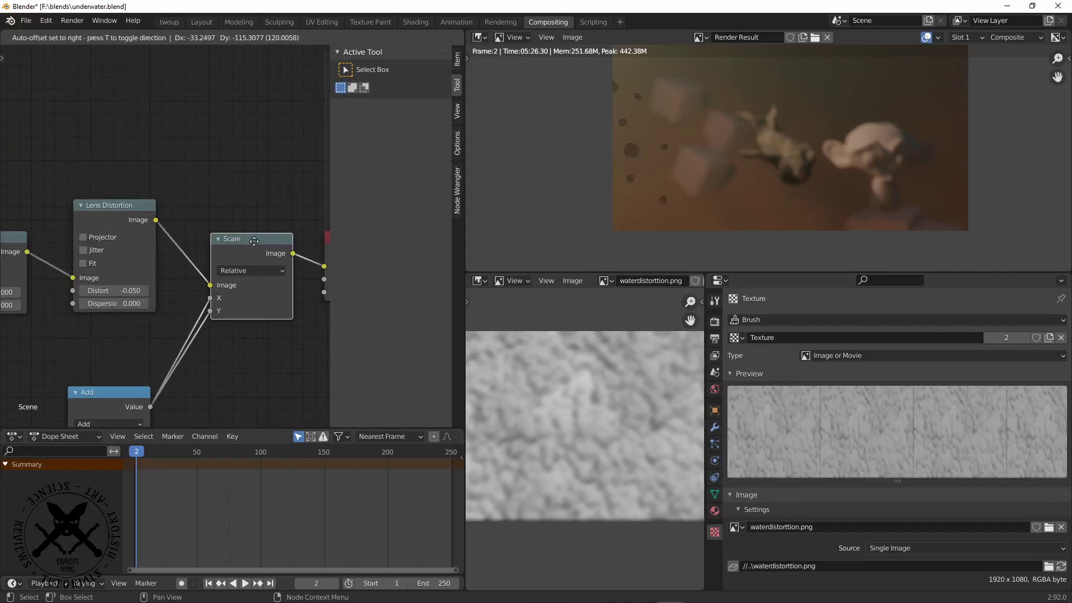
{"action": "scroll", "coordinate": [241, 300], "scroll_direction": "down", "scroll_amount": 2}
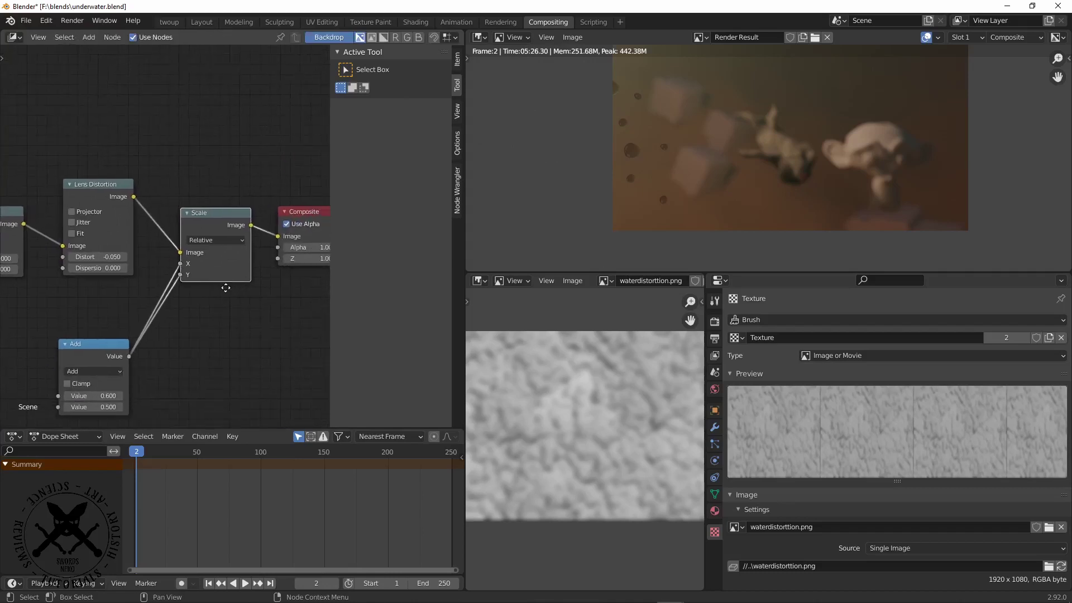
{"action": "middle_click_drag", "start_coordinate": [212, 299], "coordinate": [231, 290]}
{"action": "middle_click_drag", "start_coordinate": [203, 325], "coordinate": [252, 299]}
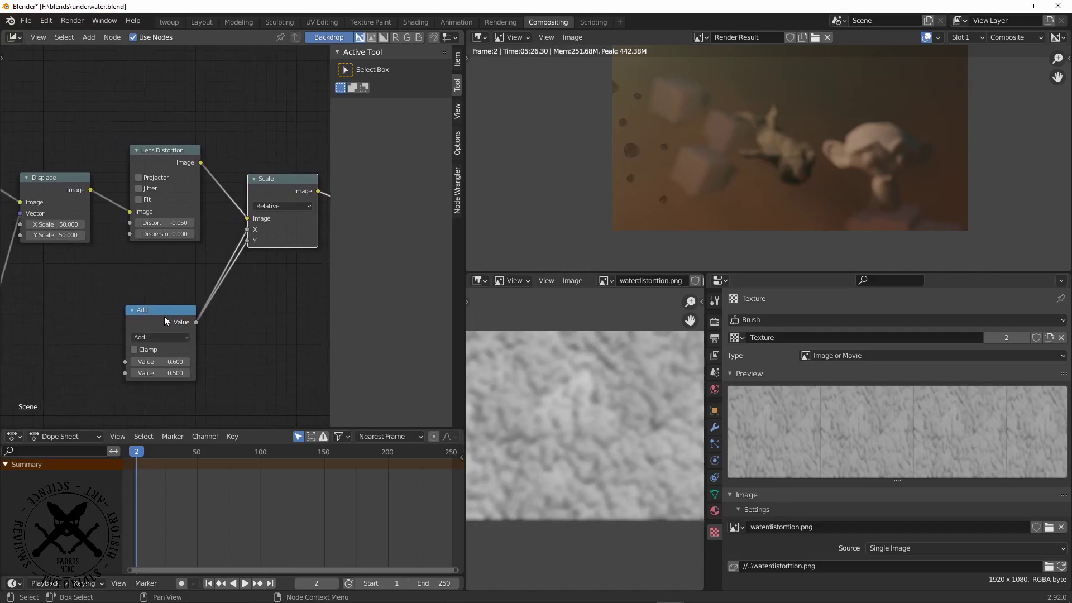
Step: Move the Add node up beneath the Lens Distortion node, closer to the Scale node it feeds
{"action": "left_click_drag", "start_coordinate": [164, 316], "coordinate": [133, 274]}
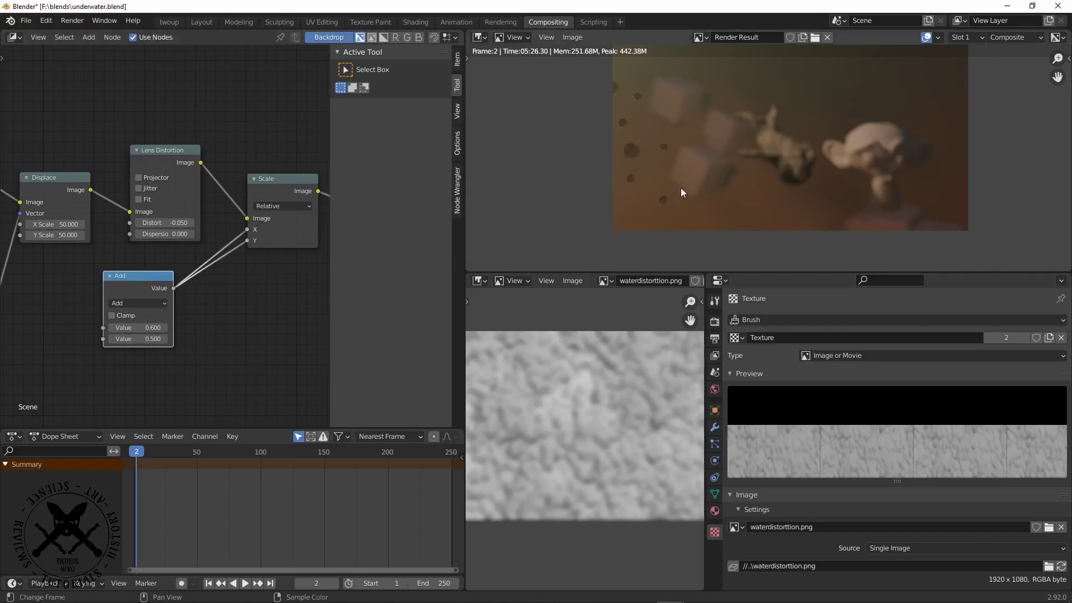
Step: Examine the composited render up close and as a whole, checking the cubes, the central figure and the monkey head for distortion and blur
{"action": "middle_click_drag", "start_coordinate": [698, 187], "coordinate": [639, 213]}
{"action": "scroll", "coordinate": [643, 205], "scroll_direction": "up", "scroll_amount": 3}
{"action": "scroll", "coordinate": [697, 204], "scroll_direction": "up", "scroll_amount": 3}
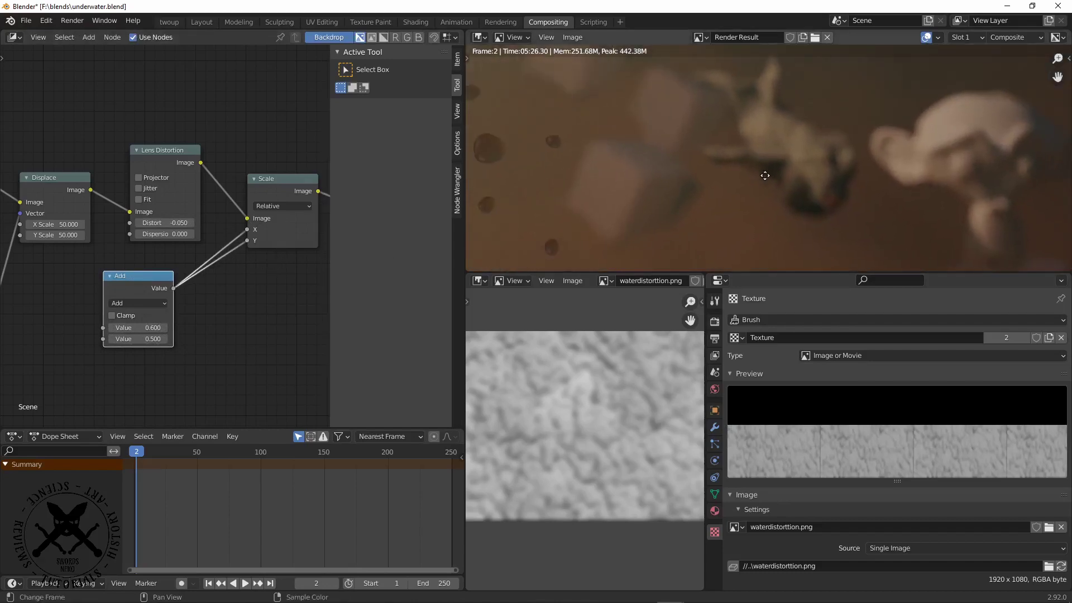
{"action": "scroll", "coordinate": [765, 194], "scroll_direction": "down", "scroll_amount": 3}
{"action": "scroll", "coordinate": [712, 212], "scroll_direction": "up", "scroll_amount": 2}
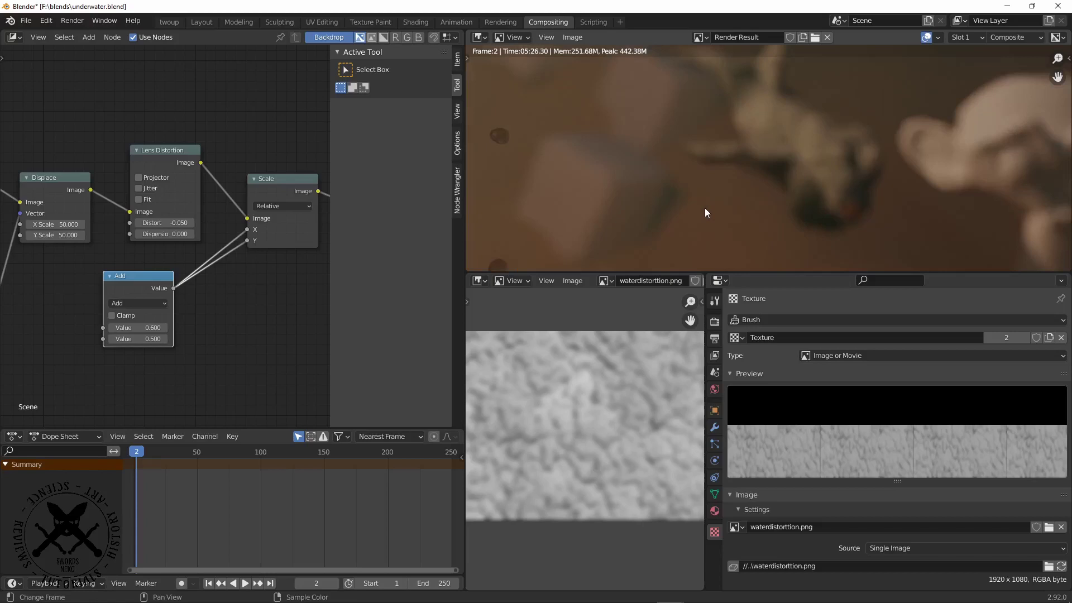
{"action": "scroll", "coordinate": [726, 208], "scroll_direction": "down", "scroll_amount": 2}
{"action": "middle_click_drag", "start_coordinate": [753, 215], "coordinate": [759, 191]}
{"action": "scroll", "coordinate": [685, 183], "scroll_direction": "down", "scroll_amount": 1}
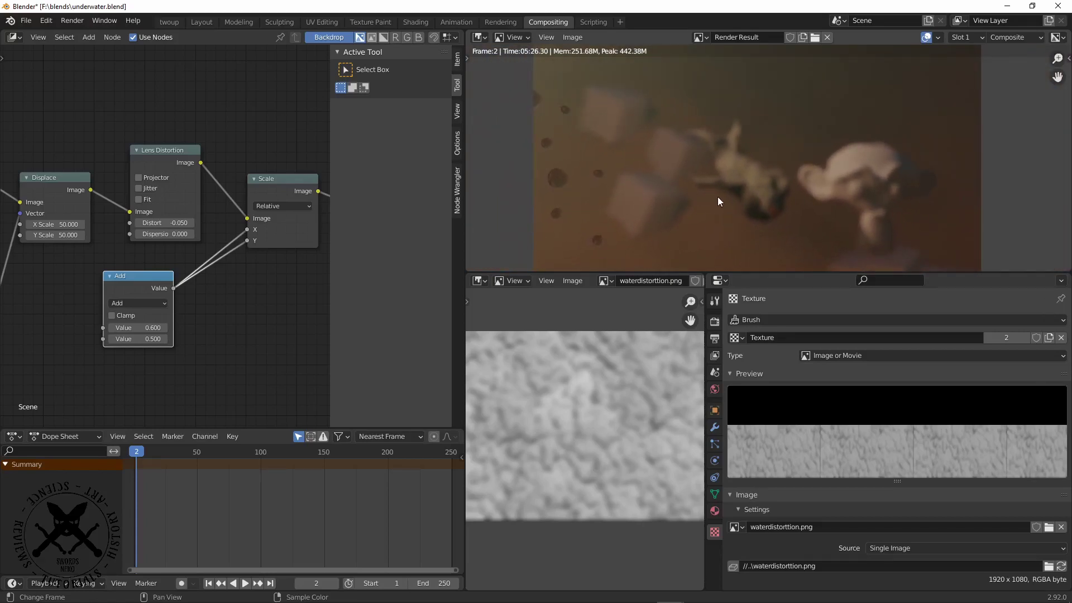
{"action": "scroll", "coordinate": [775, 208], "scroll_direction": "up", "scroll_amount": 3}
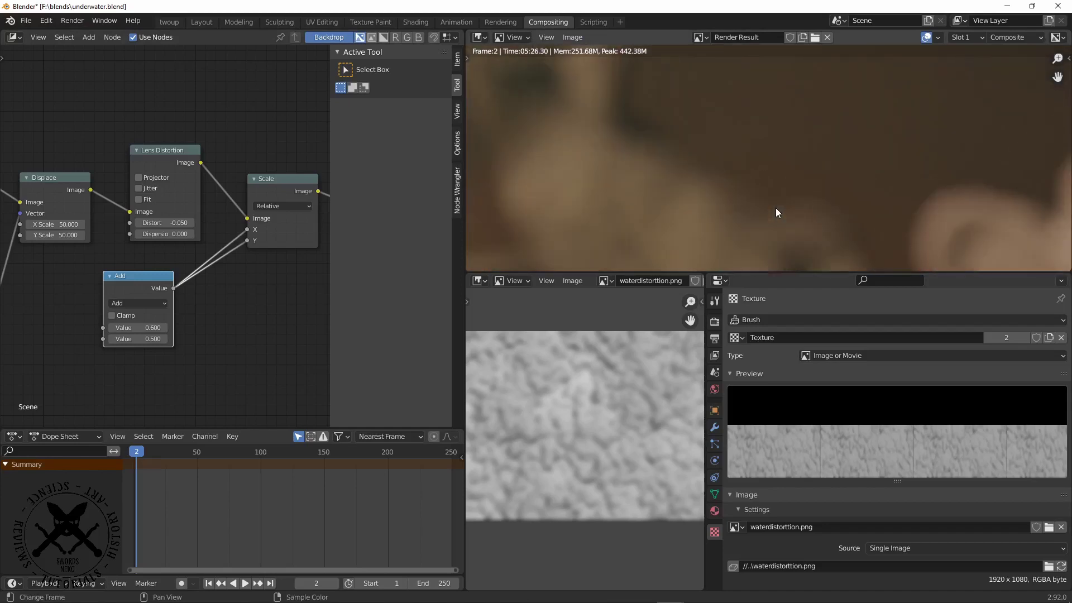
{"action": "scroll", "coordinate": [764, 209], "scroll_direction": "down", "scroll_amount": 2}
{"action": "middle_click_drag", "start_coordinate": [709, 208], "coordinate": [689, 189]}
{"action": "scroll", "coordinate": [689, 169], "scroll_direction": "down", "scroll_amount": 2}
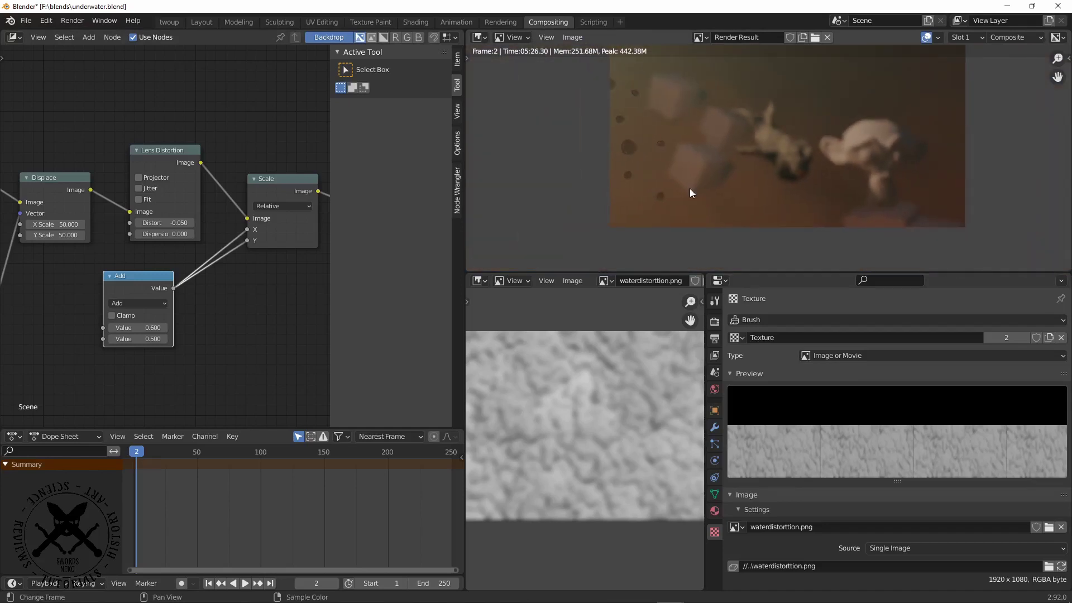
{"action": "scroll", "coordinate": [689, 189], "scroll_direction": "up", "scroll_amount": 2}
{"action": "scroll", "coordinate": [640, 211], "scroll_direction": "up", "scroll_amount": 3}
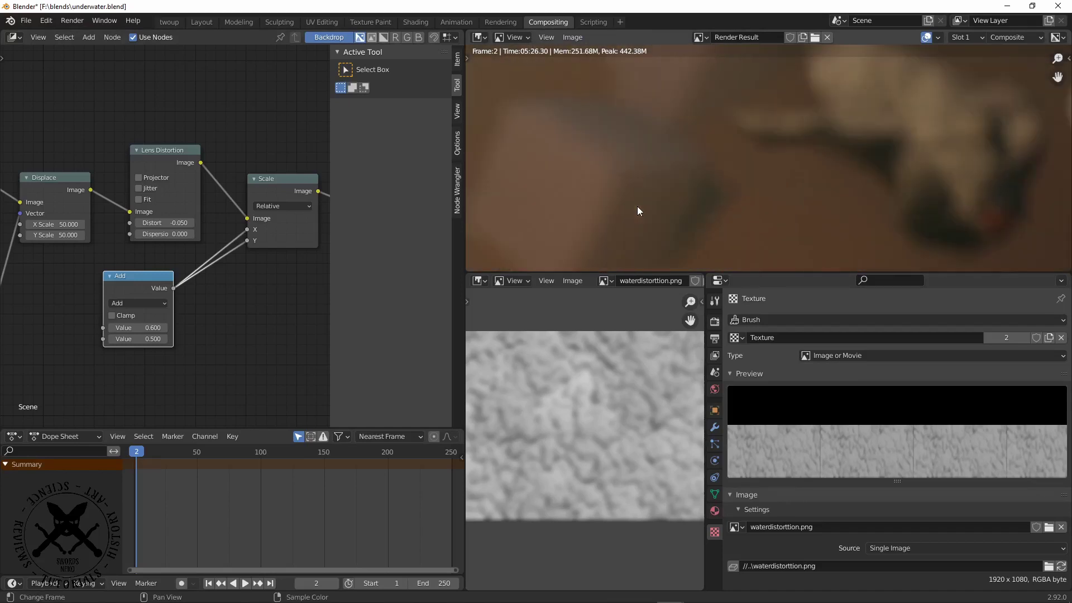